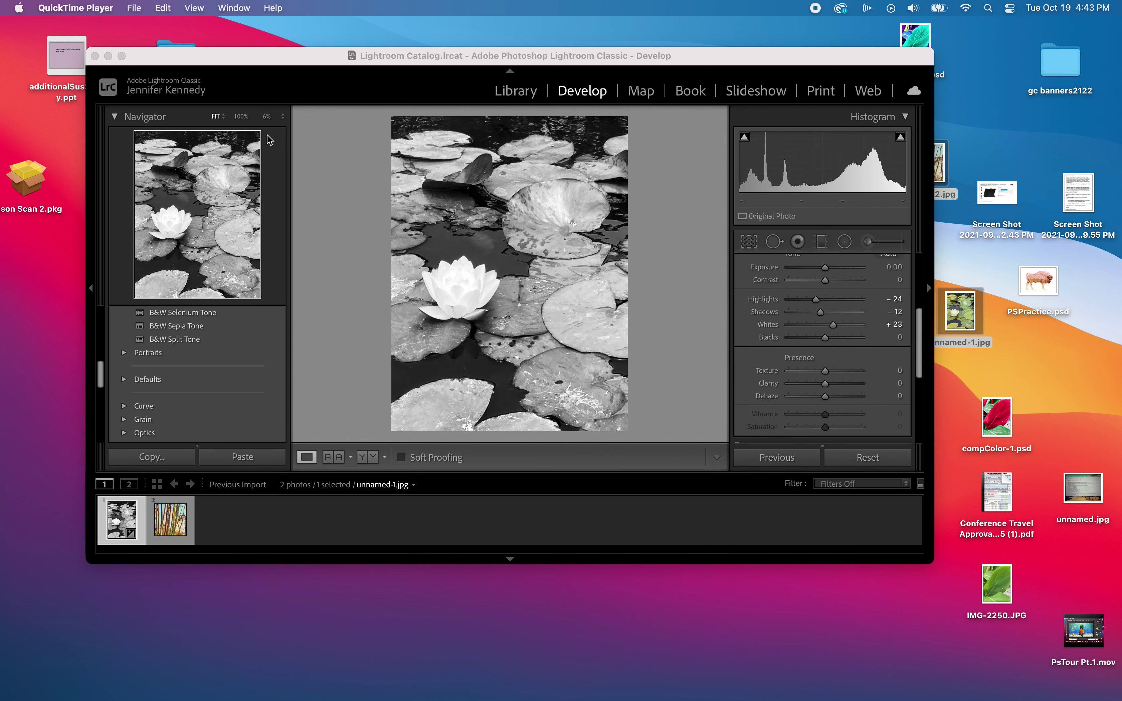
Step: Move the Lightroom window to the top-left and resize it to nearly fill the screen
left_click_drag(224, 56, 149, 27)
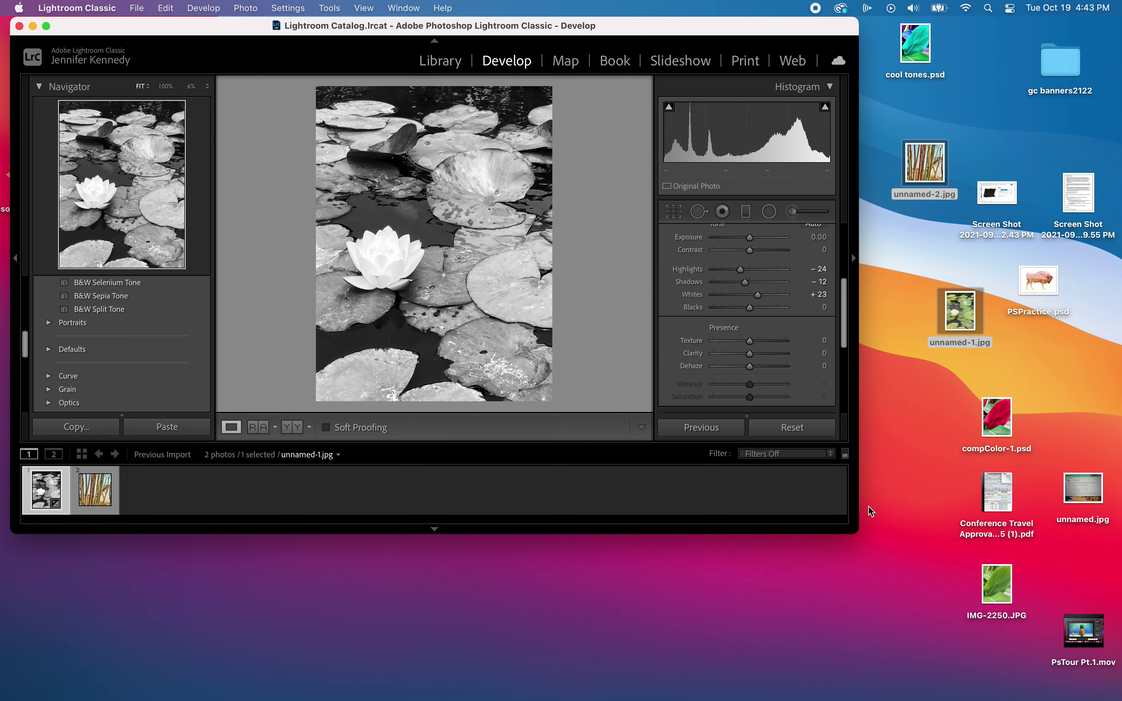
left_click_drag(858, 531, 1098, 691)
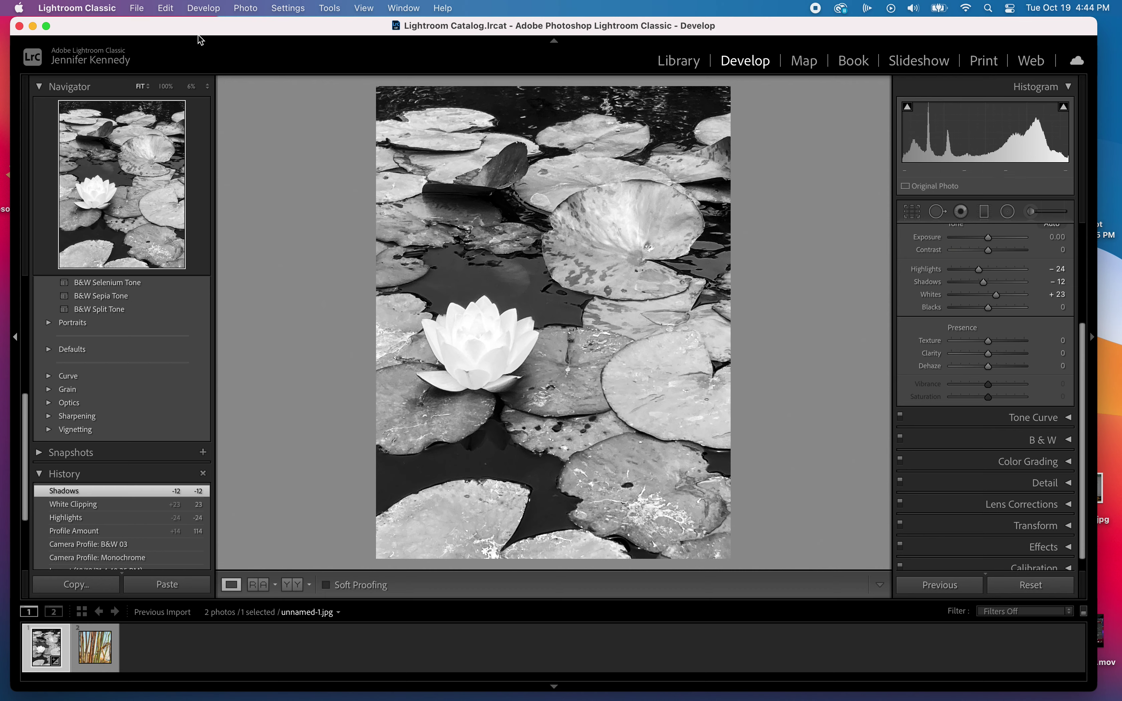
Step: Edit the photo in Photoshop 2021 as a copy with Lightroom adjustments
left_click(244, 9)
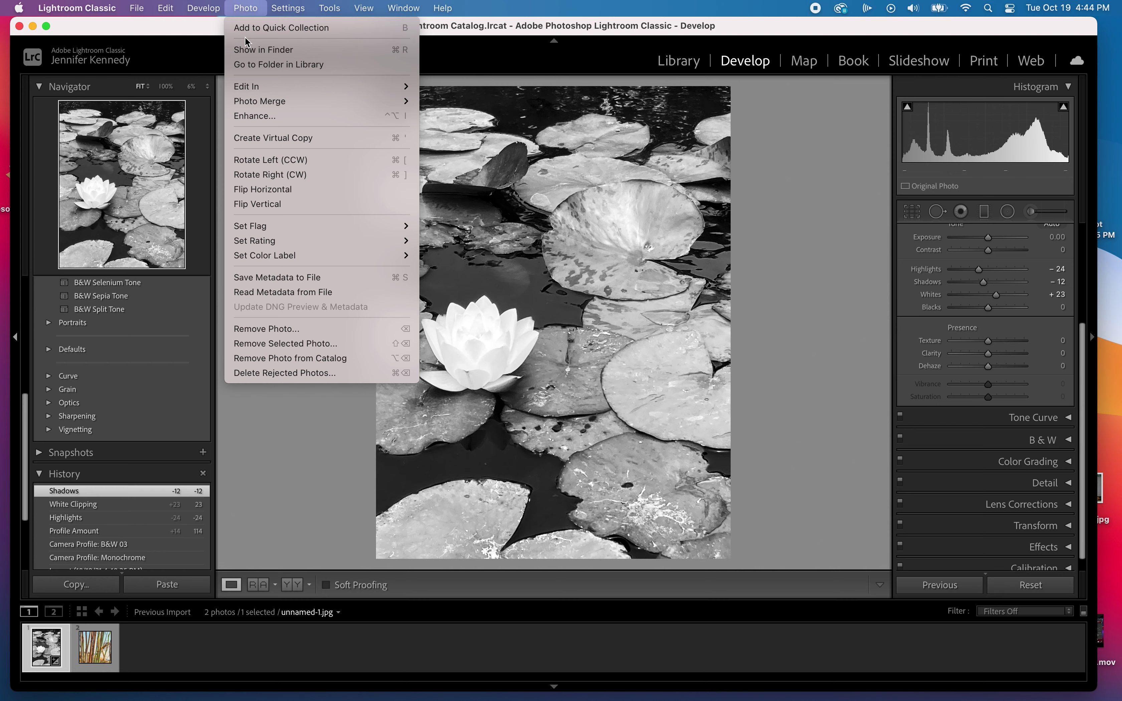
mouse_move(252, 87)
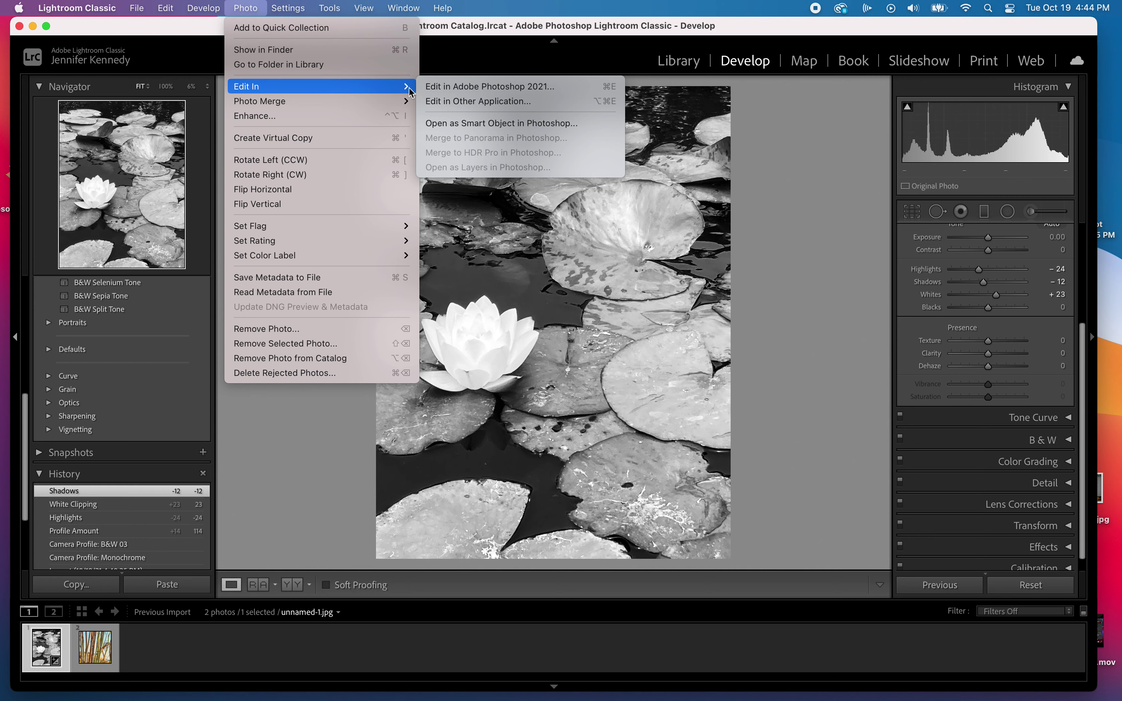
left_click(456, 87)
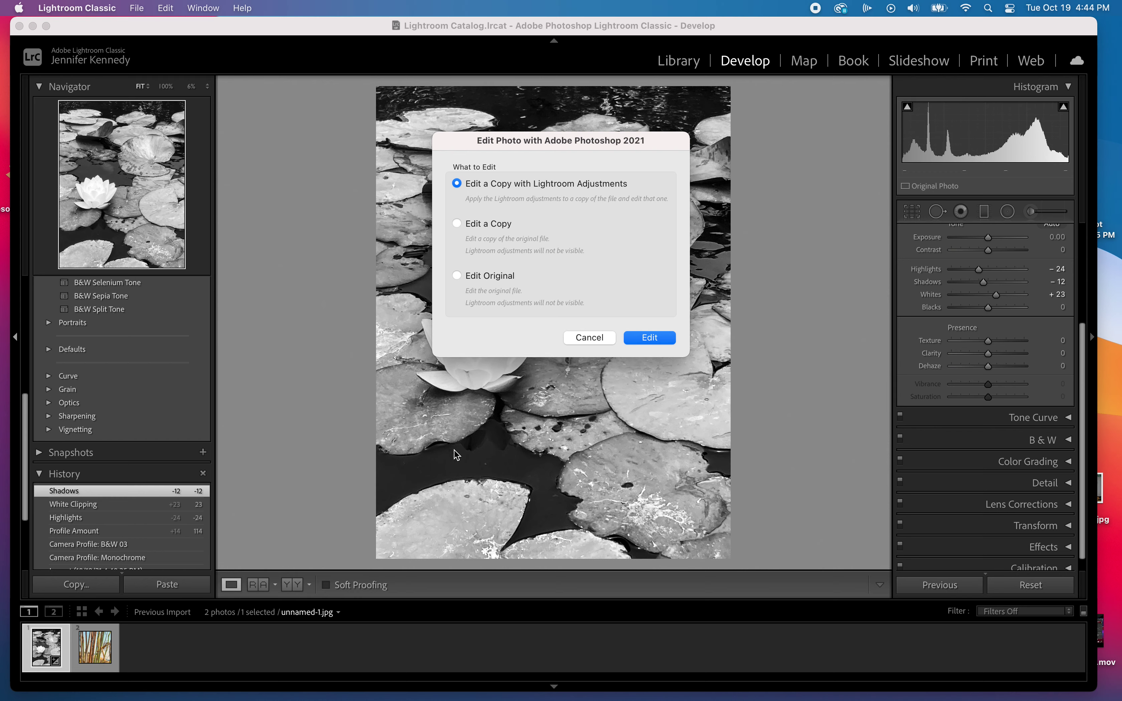
left_click(650, 338)
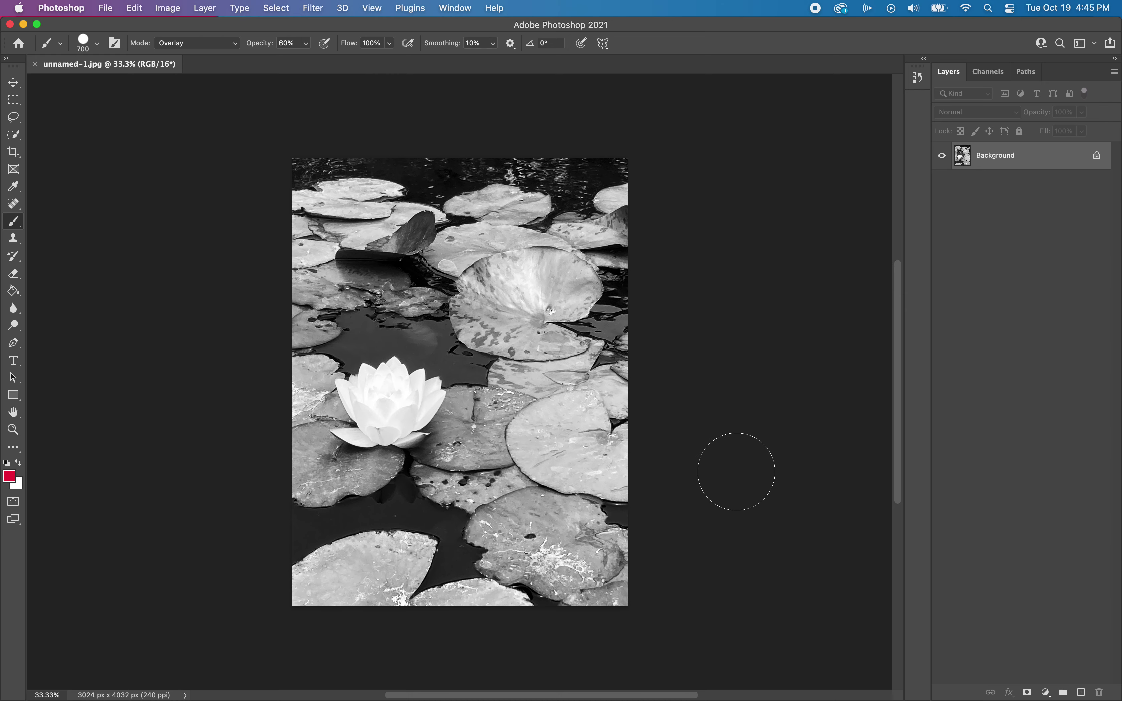
Step: Duplicate the Background layer into Layer 1 with Cmd+J
key("super+j")
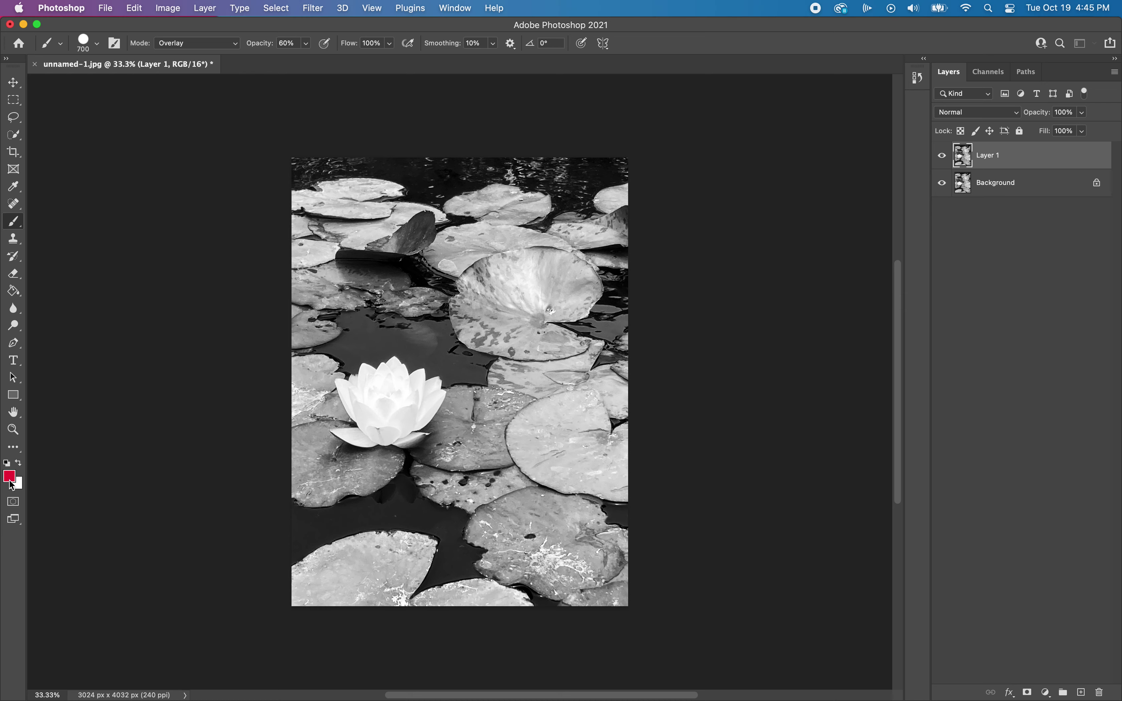
left_click(15, 134)
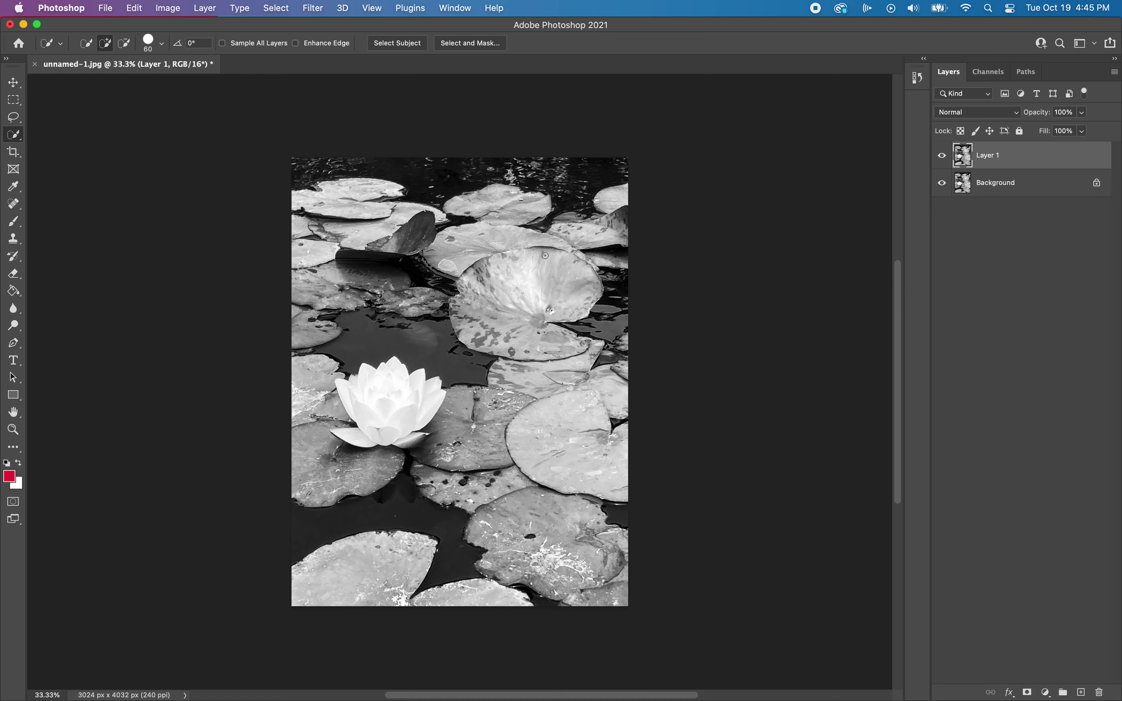
Step: Quick-select the central, right-edge, top-right and top-left lily pads
mouse_move(545, 255)
left_mouse_down()
mouse_move(490, 271)
mouse_move(482, 295)
left_mouse_up()
mouse_move(595, 424)
left_mouse_down()
mouse_move(580, 402)
mouse_move(559, 414)
mouse_move(613, 469)
left_mouse_up()
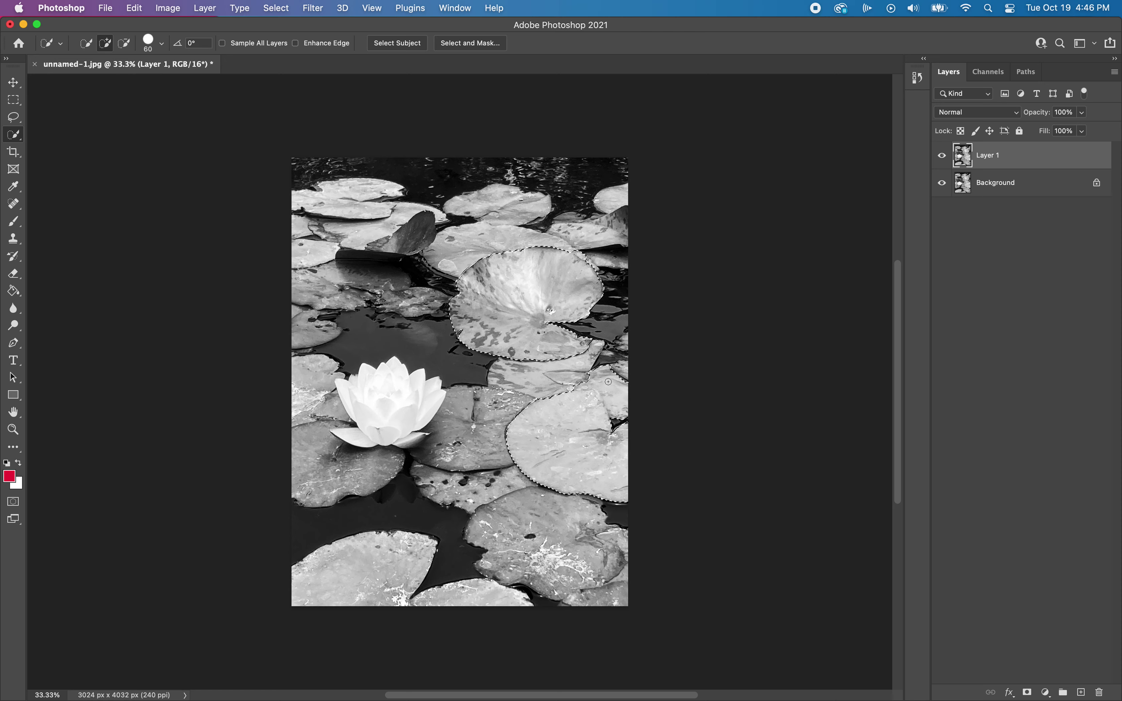
left_click(125, 43)
left_click(105, 44)
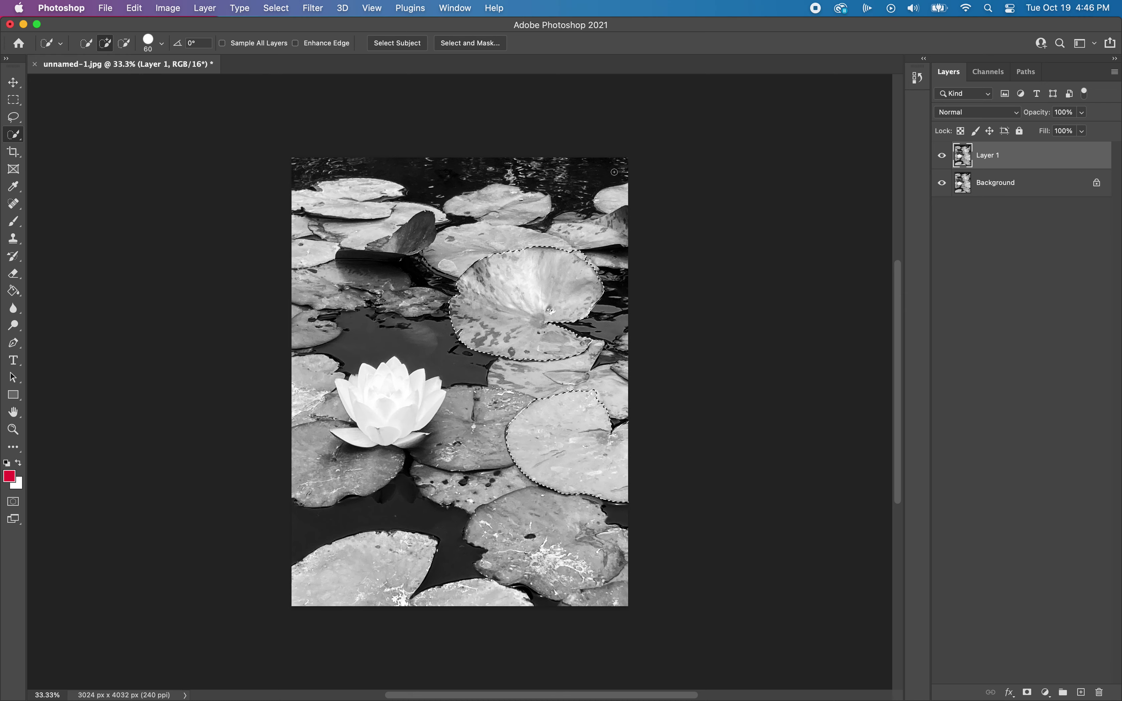
left_click(617, 187)
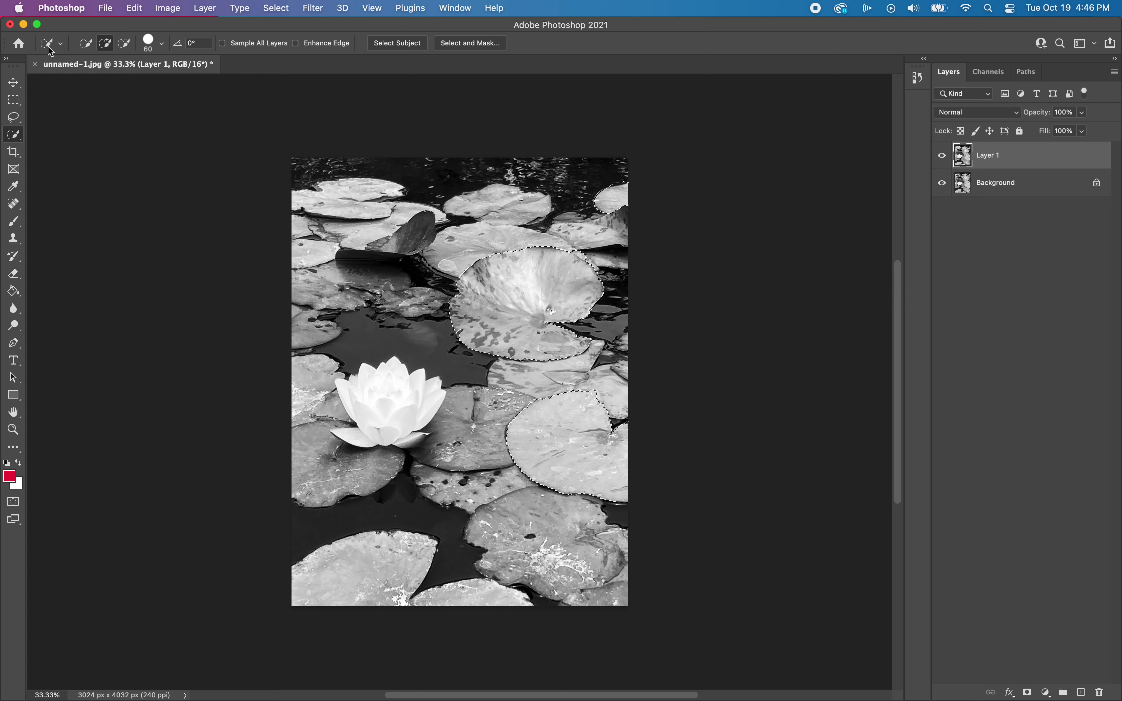
left_click(125, 44)
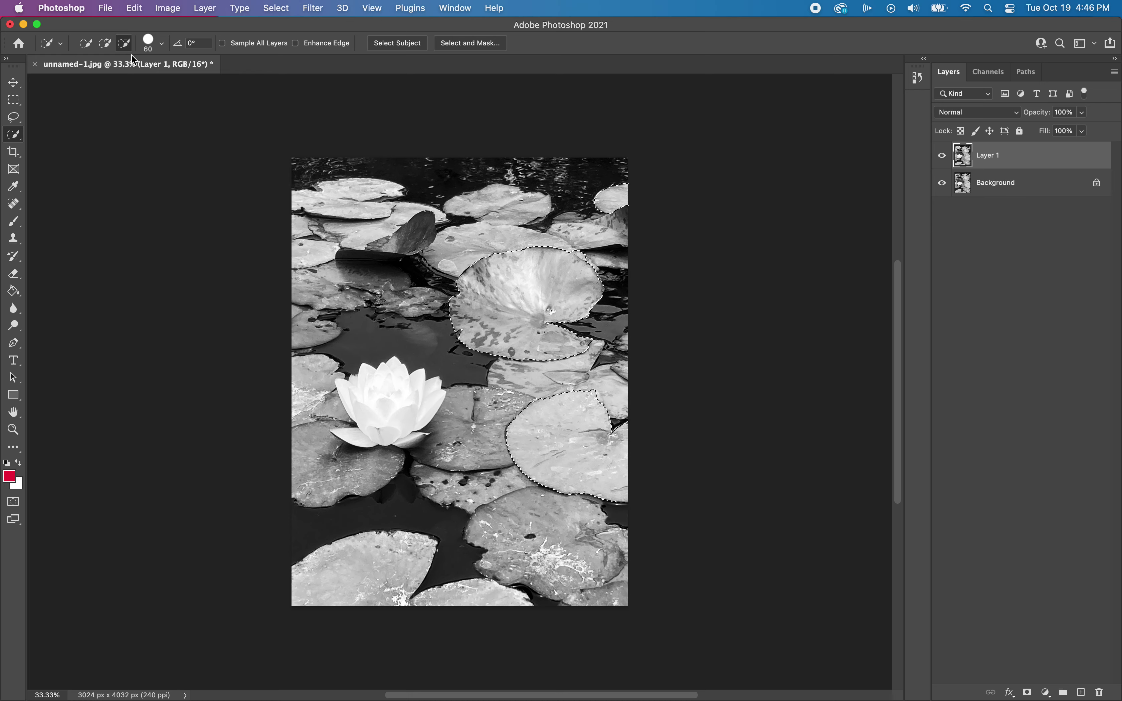
left_click(107, 45)
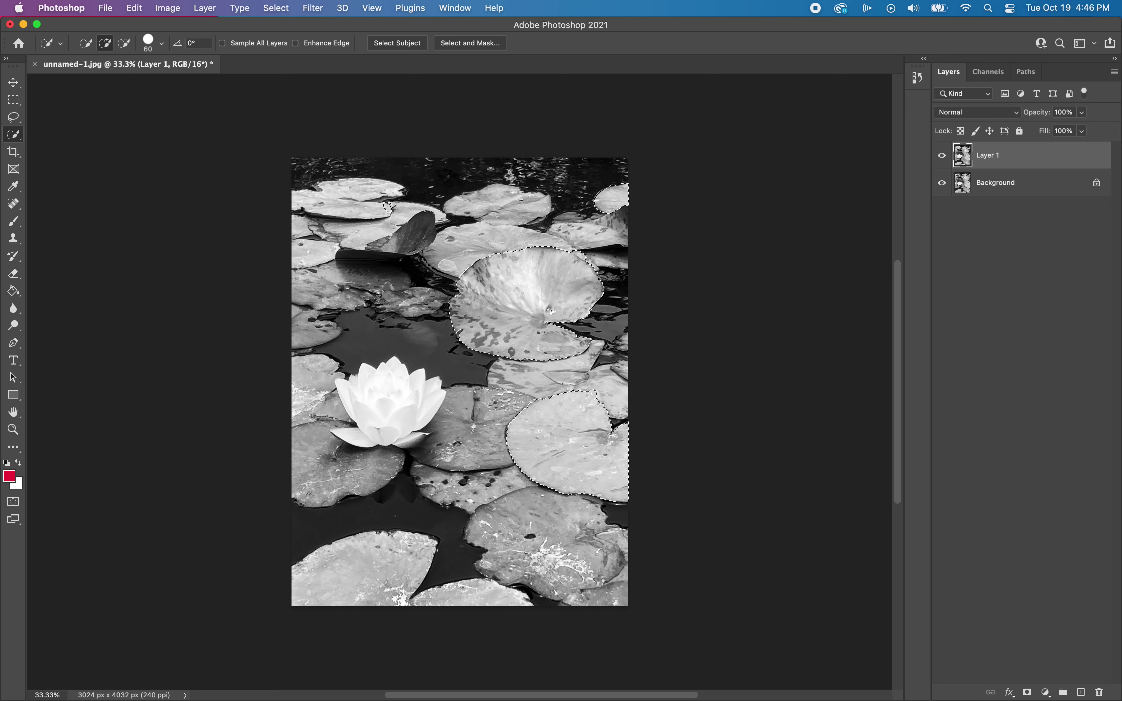
mouse_move(388, 208)
left_mouse_down()
mouse_move(327, 209)
mouse_move(342, 208)
left_mouse_up()
Step: Switch to the Brush in Overlay blend mode with opacity lowered to 52%
left_click(15, 224)
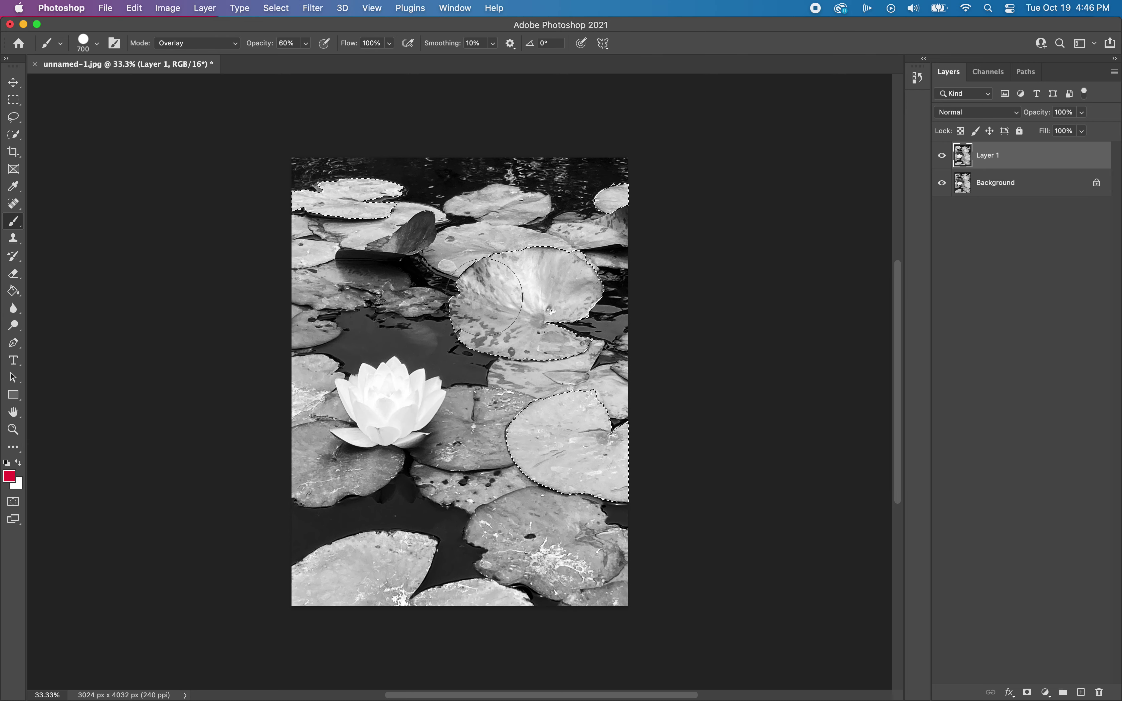
left_click(235, 44)
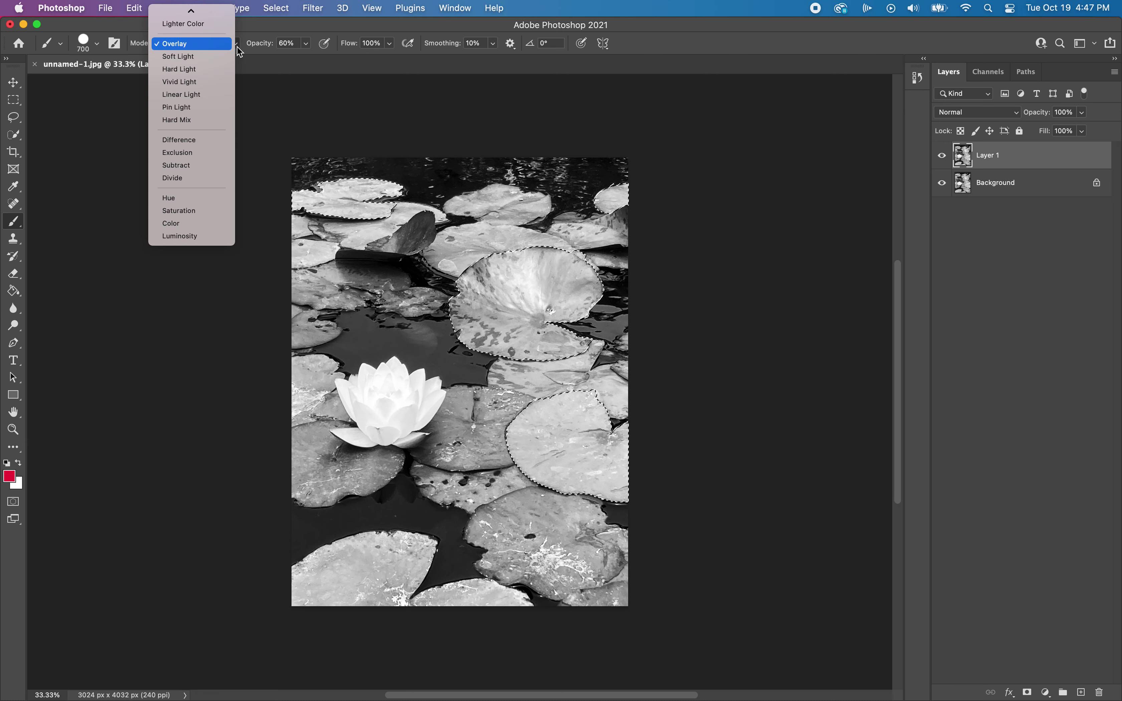
left_click(215, 22)
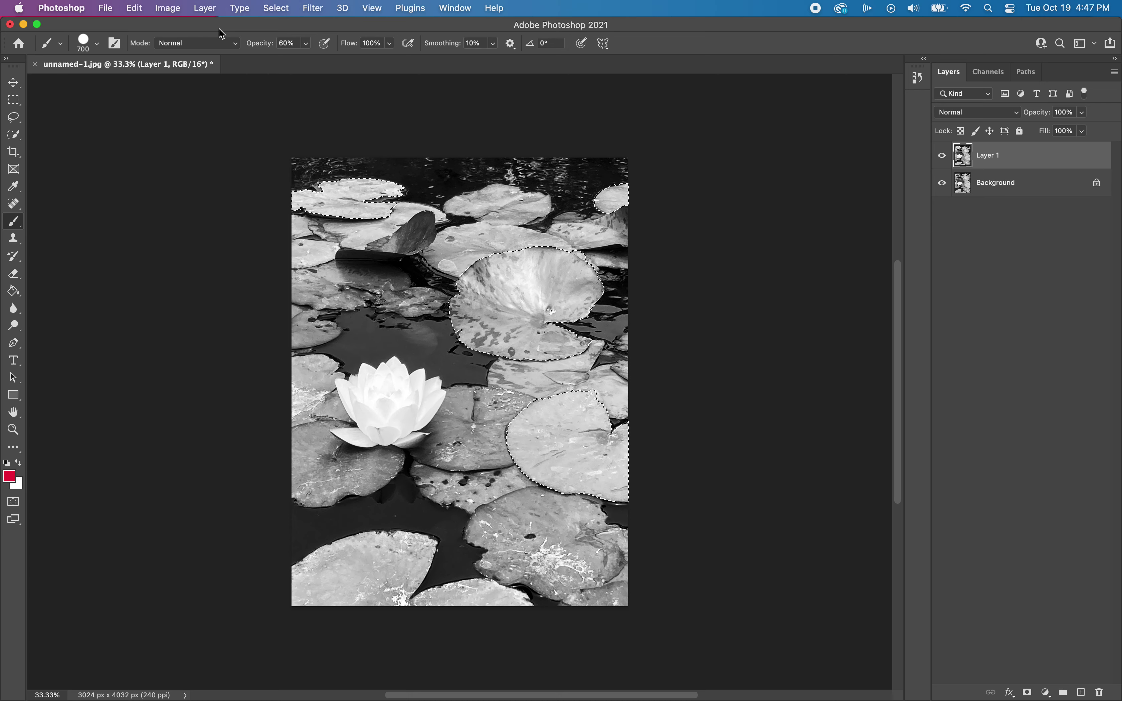
left_click(234, 44)
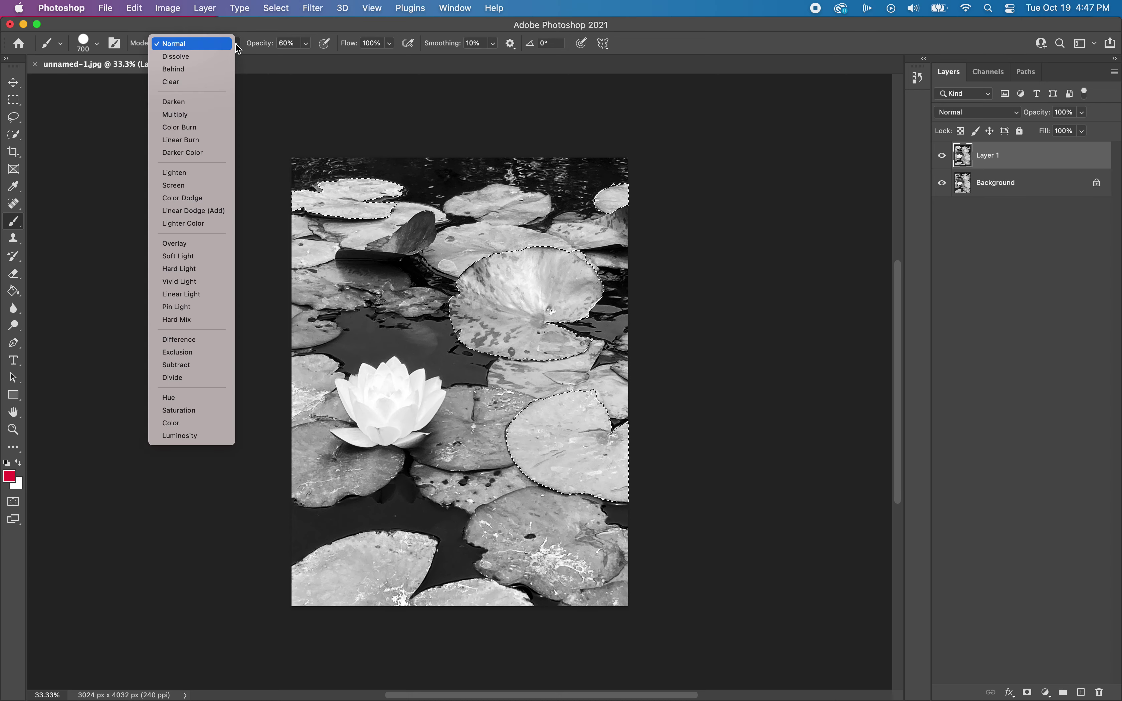
left_click(190, 243)
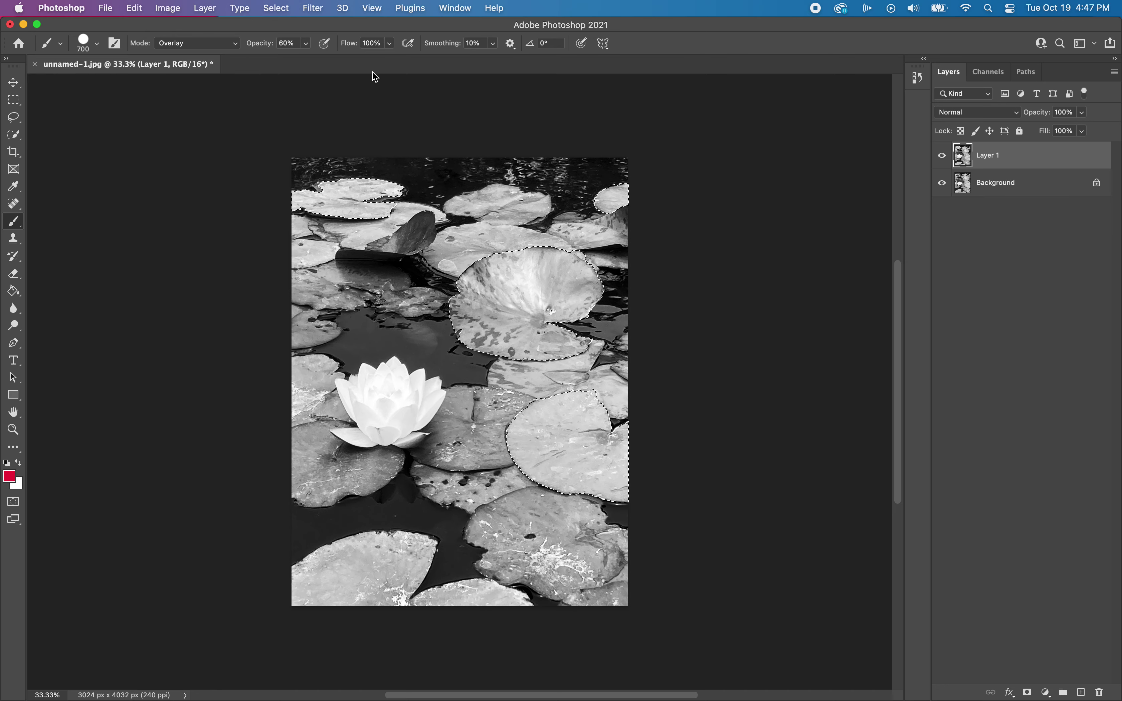
left_click(306, 44)
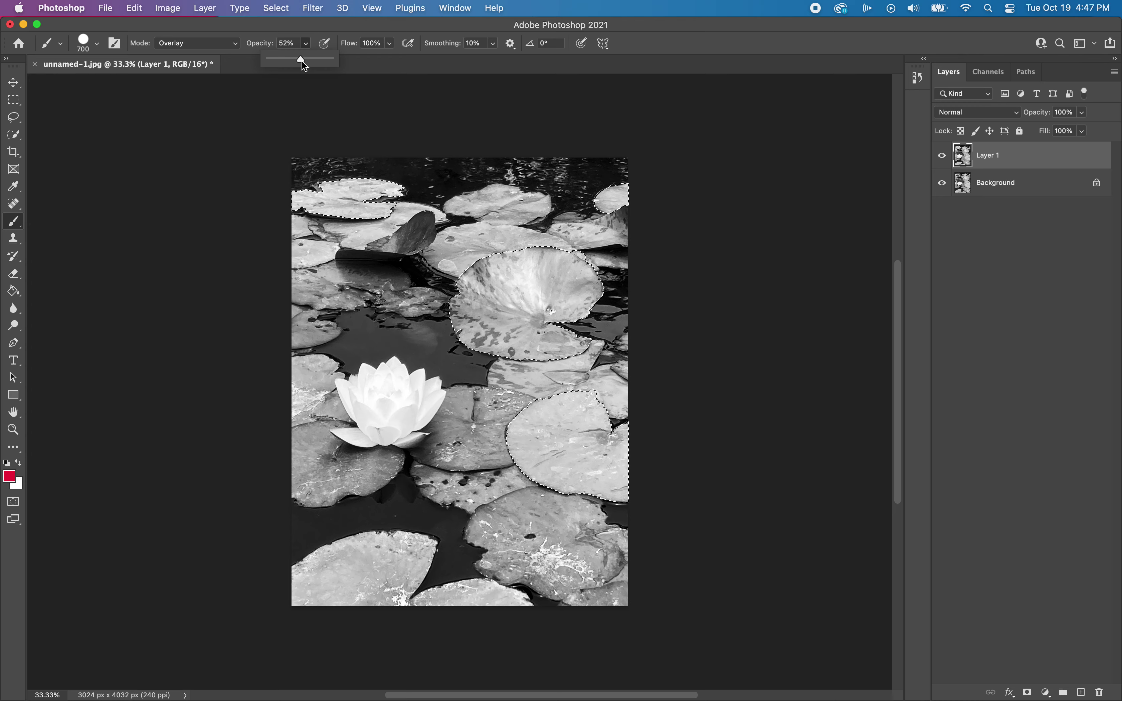
Step: Brush Overlay paint over the central, top-left and lower-right selected pads
left_click_drag(492, 281, 508, 281)
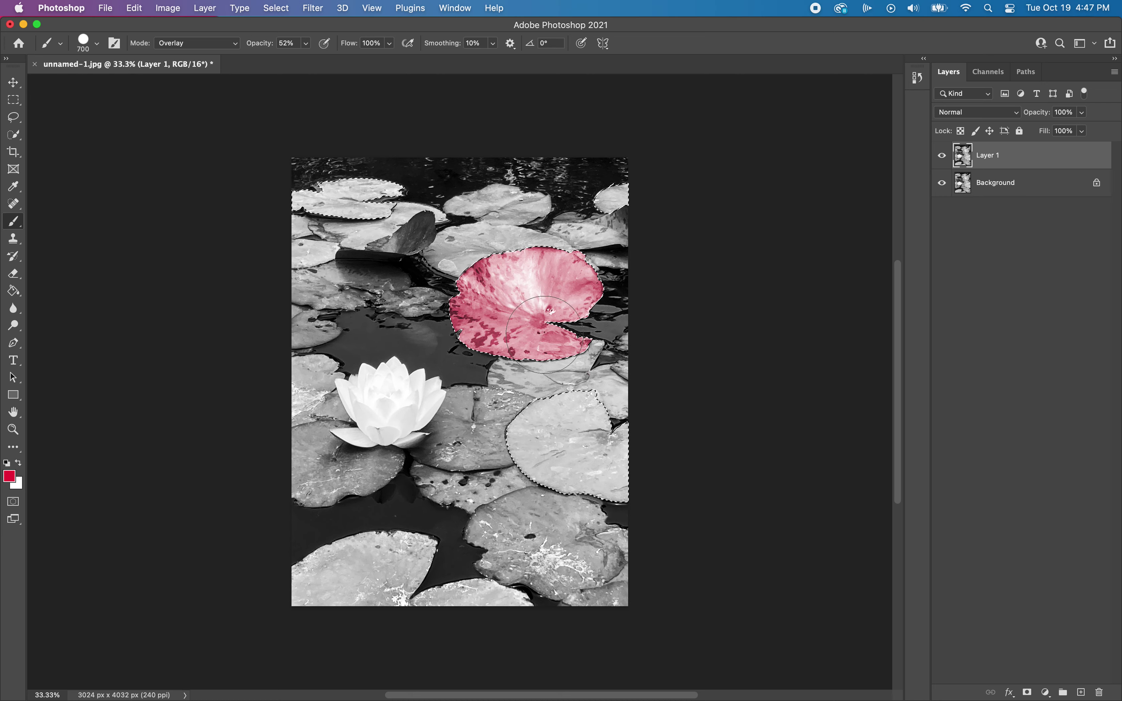
left_click_drag(375, 197, 311, 198)
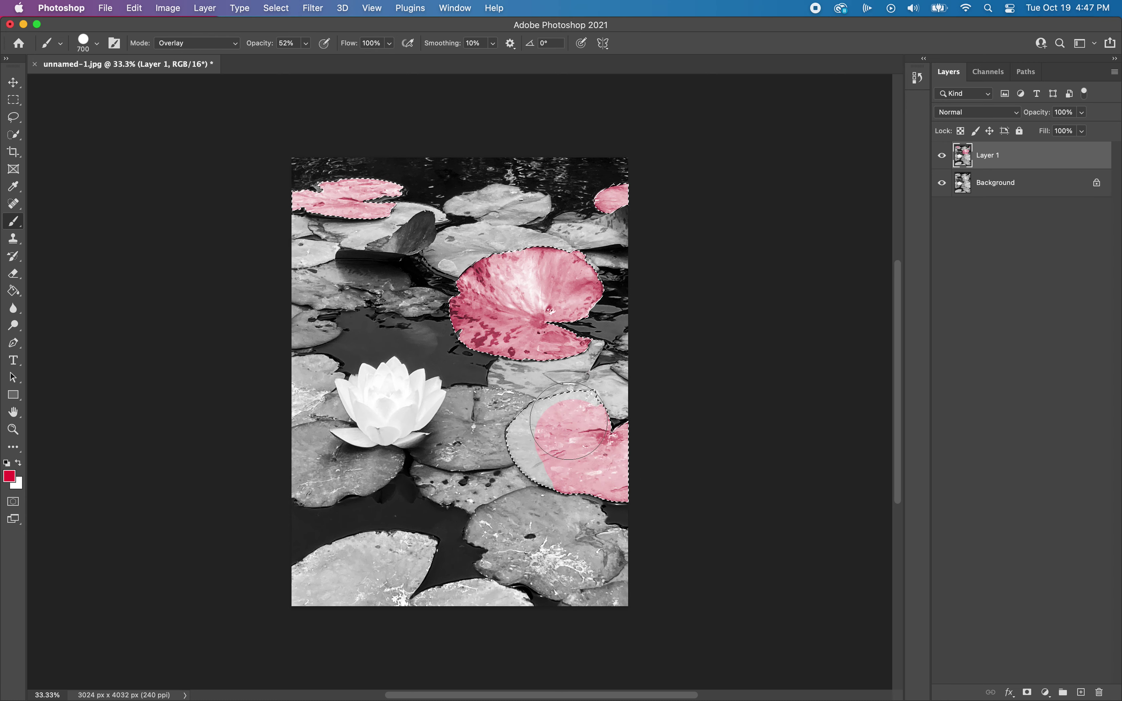
mouse_move(575, 477)
left_mouse_down()
mouse_move(650, 474)
mouse_move(599, 436)
left_mouse_up()
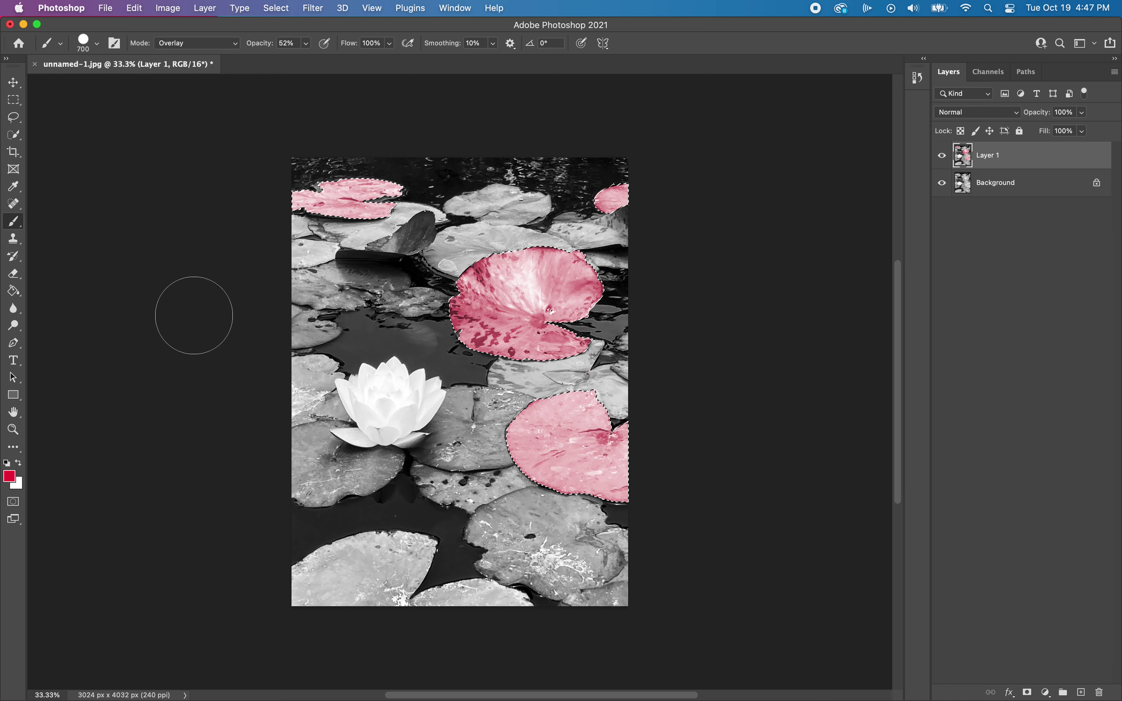
Step: Deselect, then quick-select the bottom-left and bottom-centre lily pads
key("super+d")
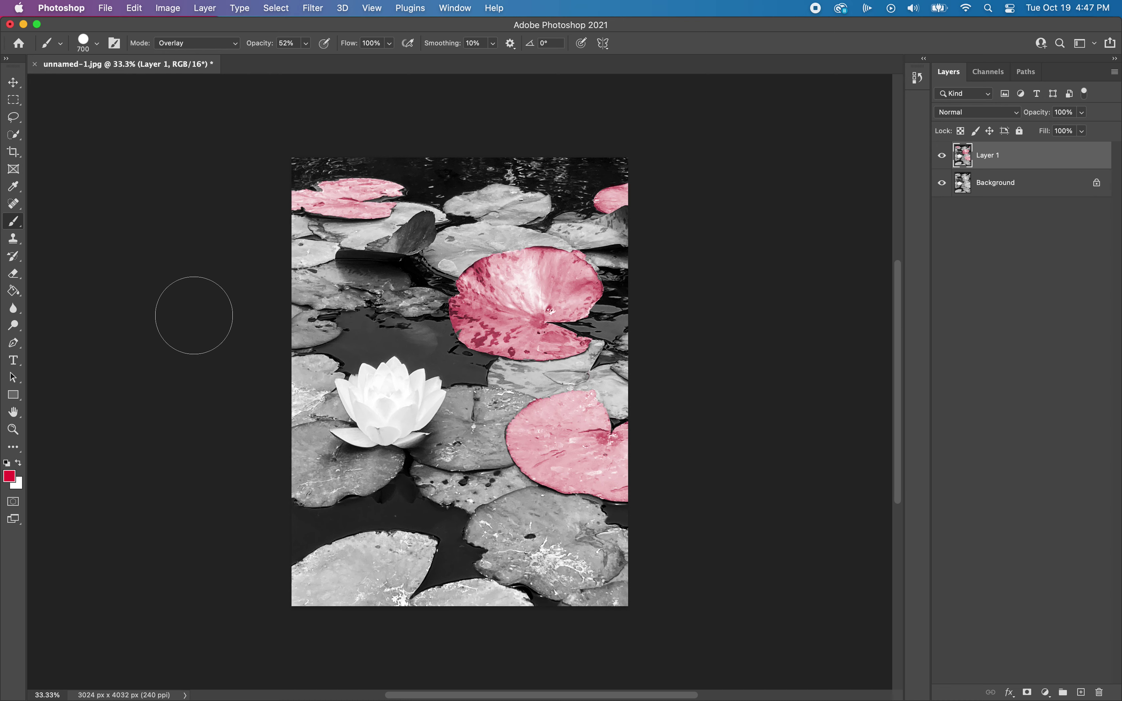
left_click(11, 135)
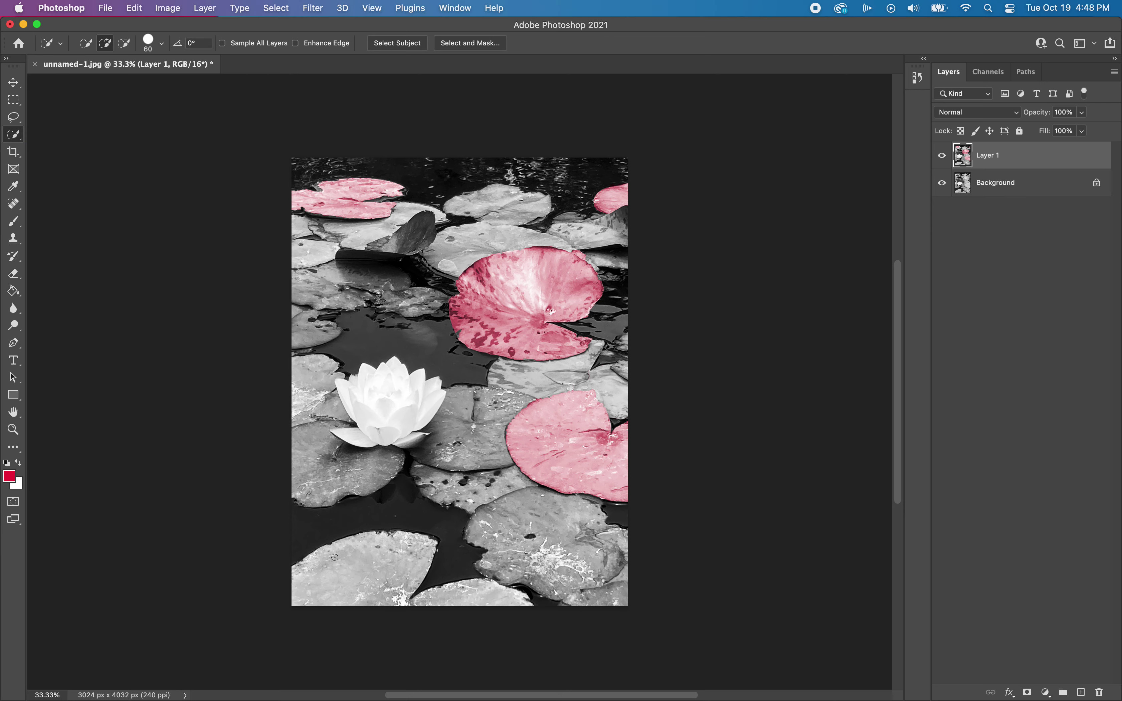
left_click(294, 571)
left_click(480, 599)
Step: Add the pad right of the lotus and the small left-edge pad to the selection
left_click(452, 409)
mouse_move(453, 409)
left_mouse_down()
mouse_move(429, 438)
mouse_move(448, 454)
left_mouse_up()
left_click_drag(330, 329, 303, 332)
left_click(14, 221)
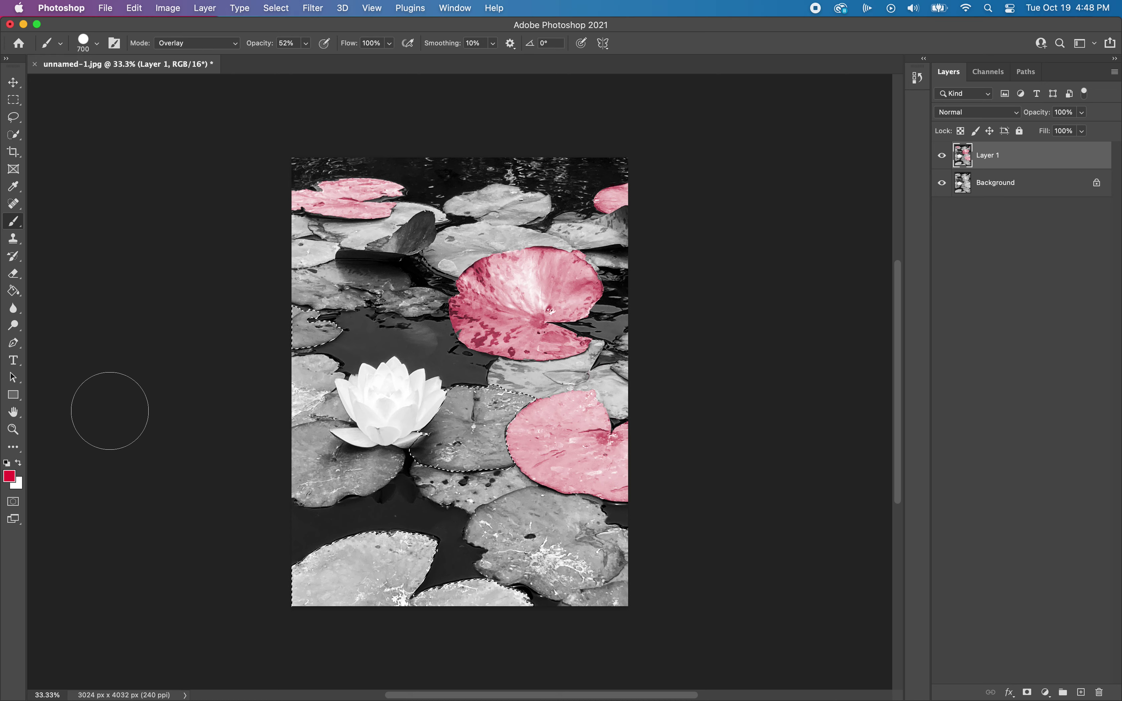
Step: Set the foreground colour to a vivid blue, #1b12e1, in the Color Picker
left_click(9, 476)
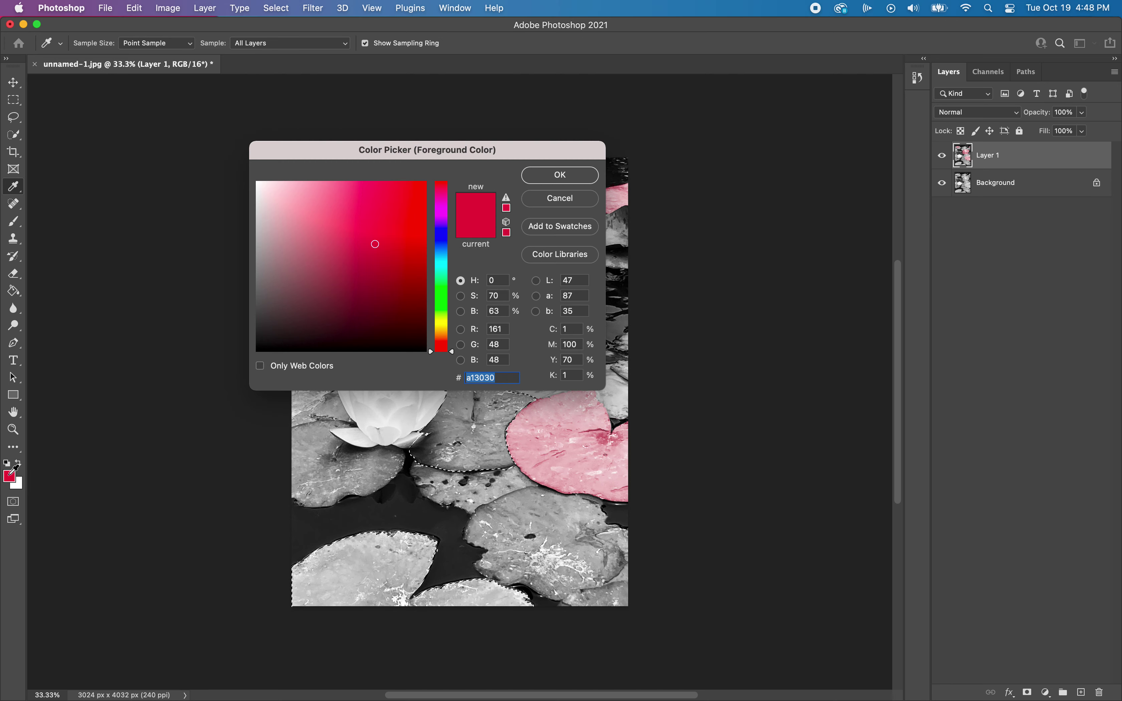
left_click(443, 237)
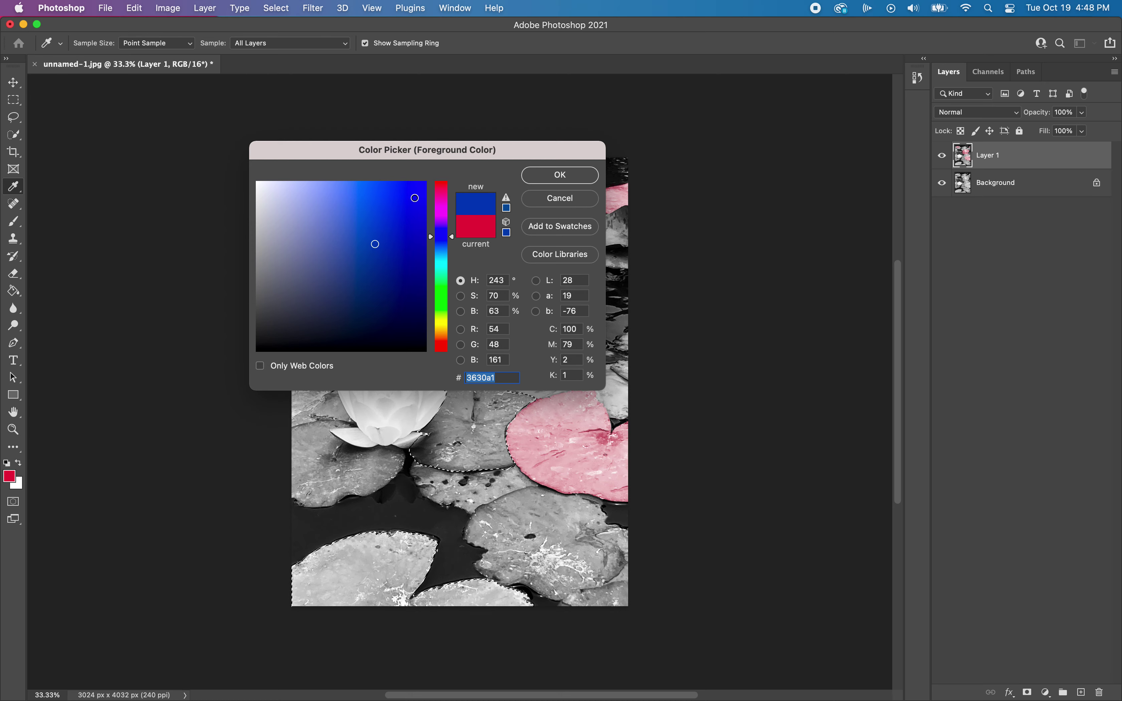
mouse_move(414, 197)
left_mouse_down()
mouse_move(357, 191)
mouse_move(294, 205)
left_mouse_up()
left_click(320, 261)
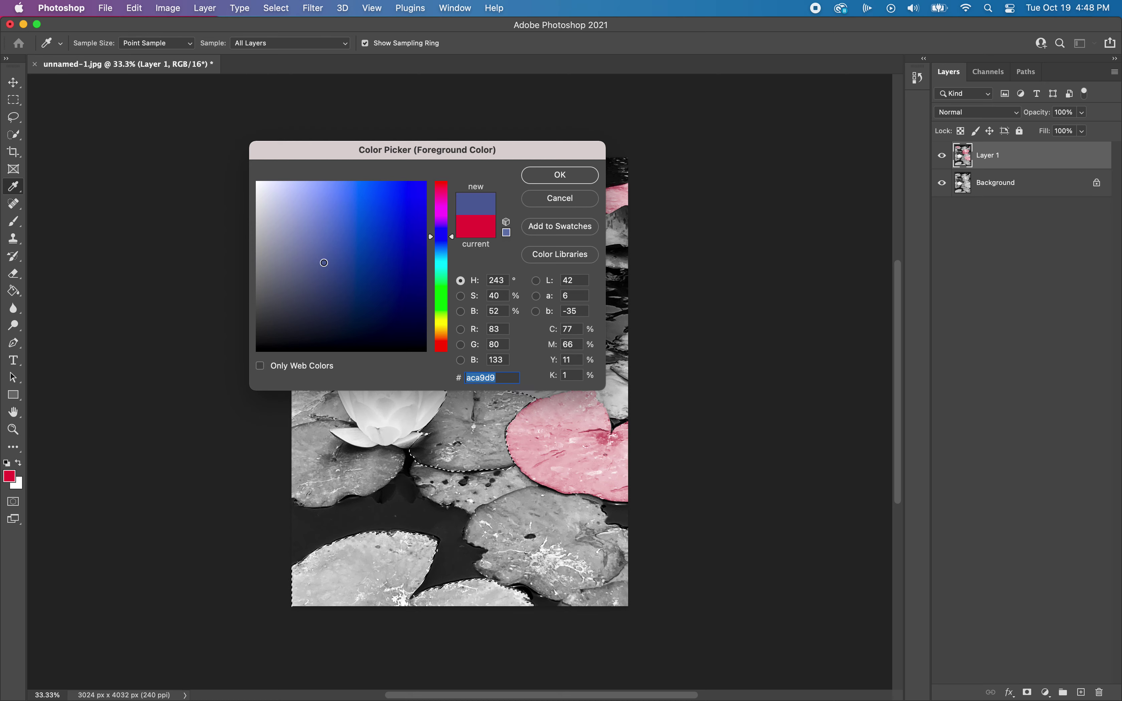
left_click(392, 259)
left_click(408, 214)
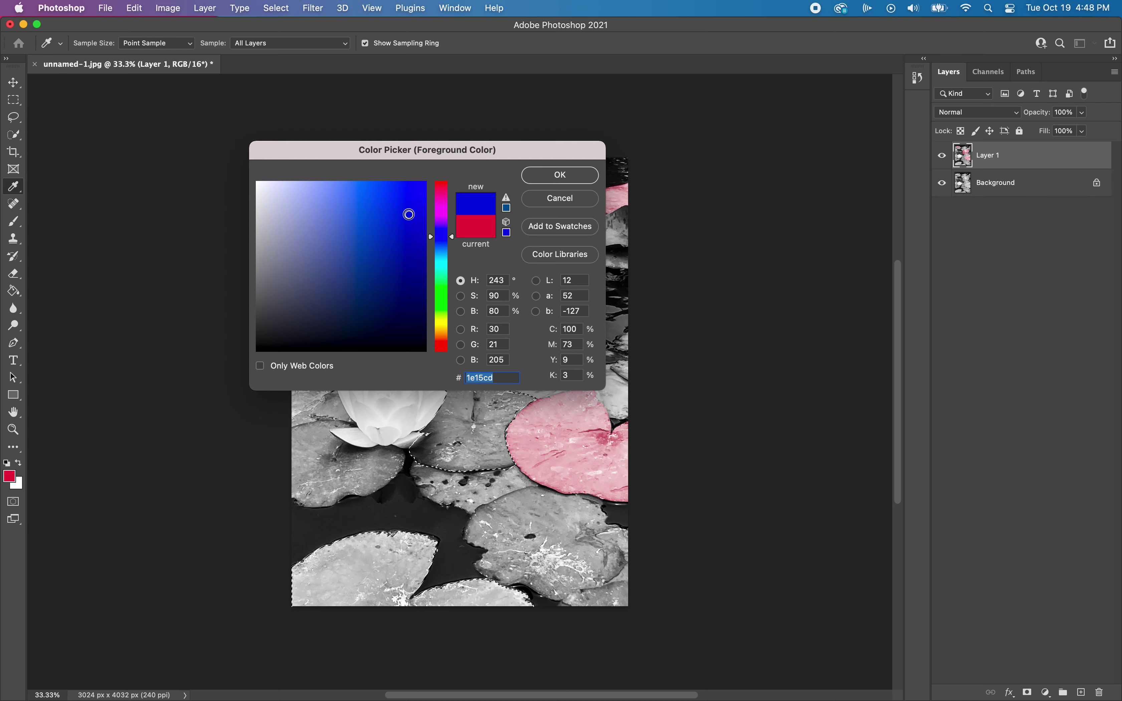
left_click_drag(408, 213, 413, 200)
left_click(561, 176)
Step: Paint blue over the pad beside the lily, the left-edge and bottom-left pads, then deselect
key("b")
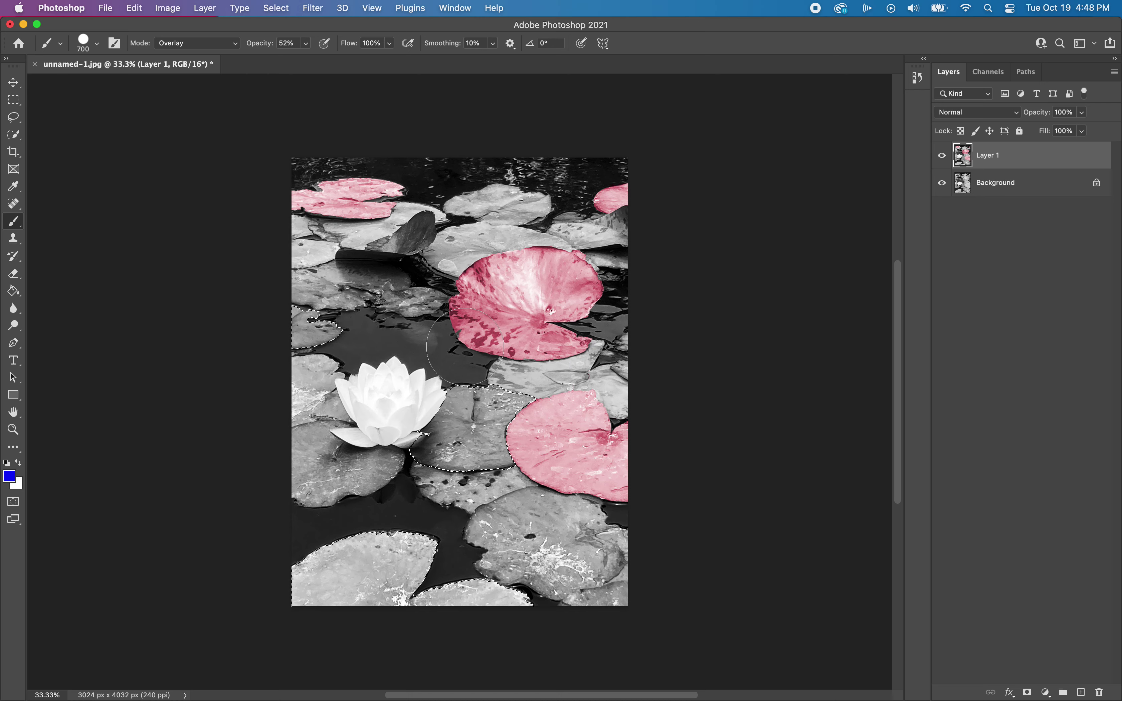
mouse_move(480, 404)
left_mouse_down()
mouse_move(436, 434)
mouse_move(479, 444)
left_mouse_up()
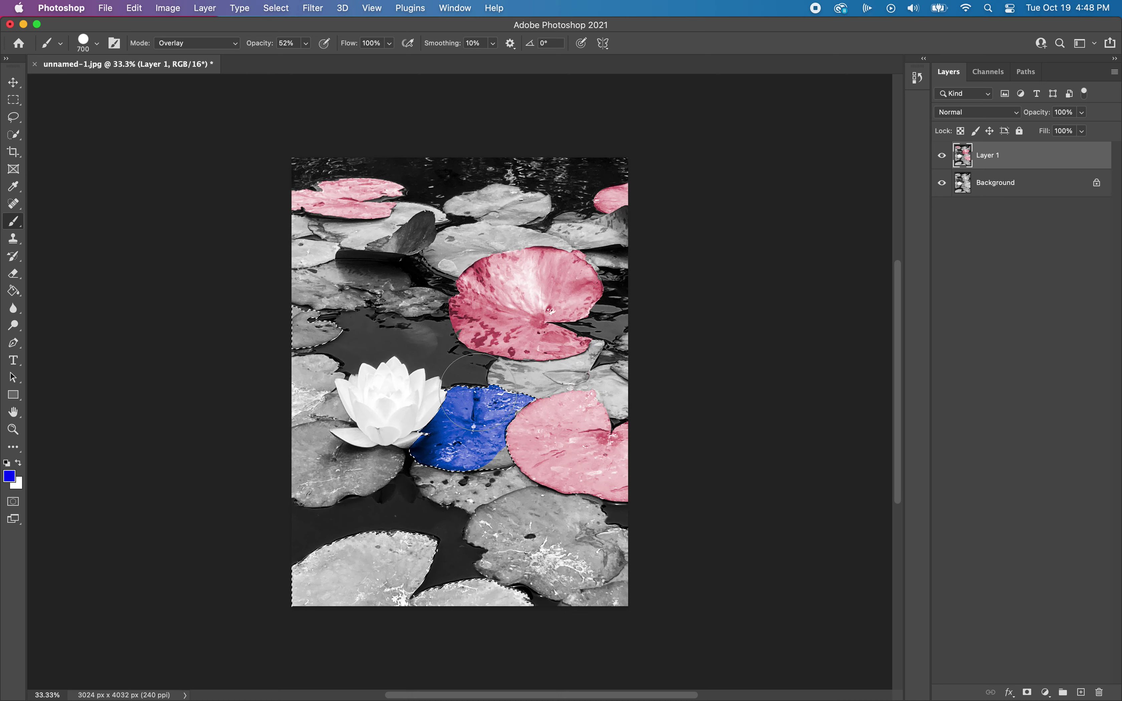
mouse_move(320, 326)
left_mouse_down()
mouse_move(283, 315)
mouse_move(306, 333)
left_mouse_up()
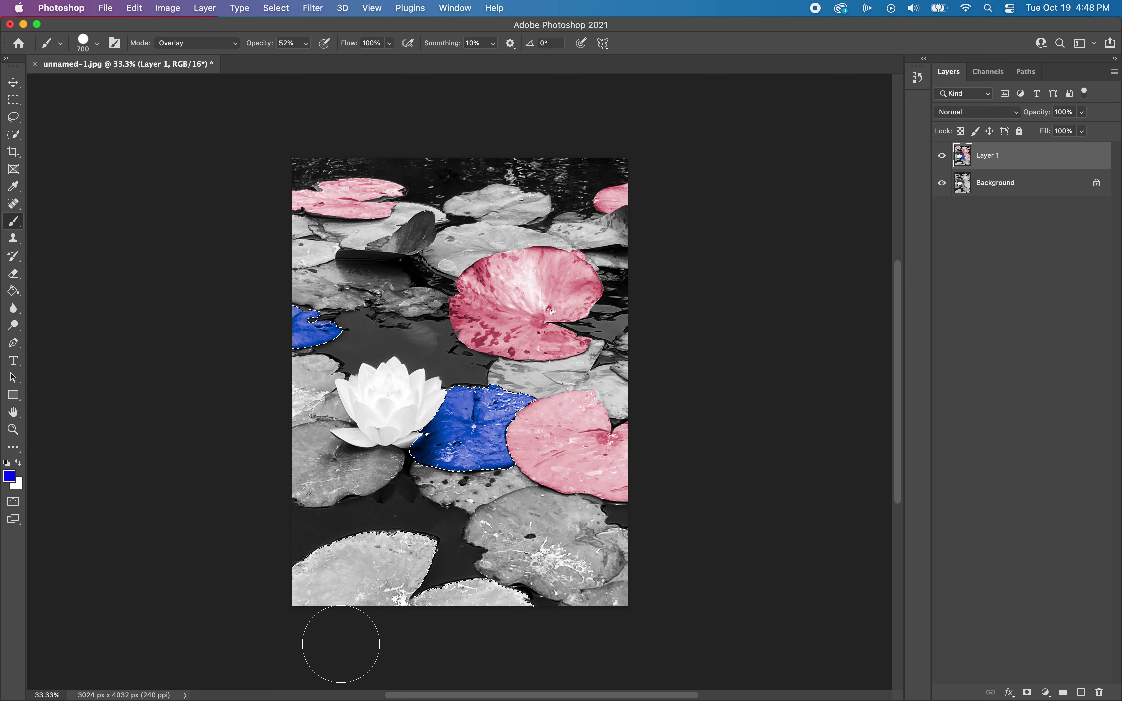
mouse_move(333, 631)
left_mouse_down()
mouse_move(306, 594)
mouse_move(406, 555)
mouse_move(368, 558)
mouse_move(355, 576)
mouse_move(424, 617)
mouse_move(464, 603)
mouse_move(529, 620)
left_mouse_up()
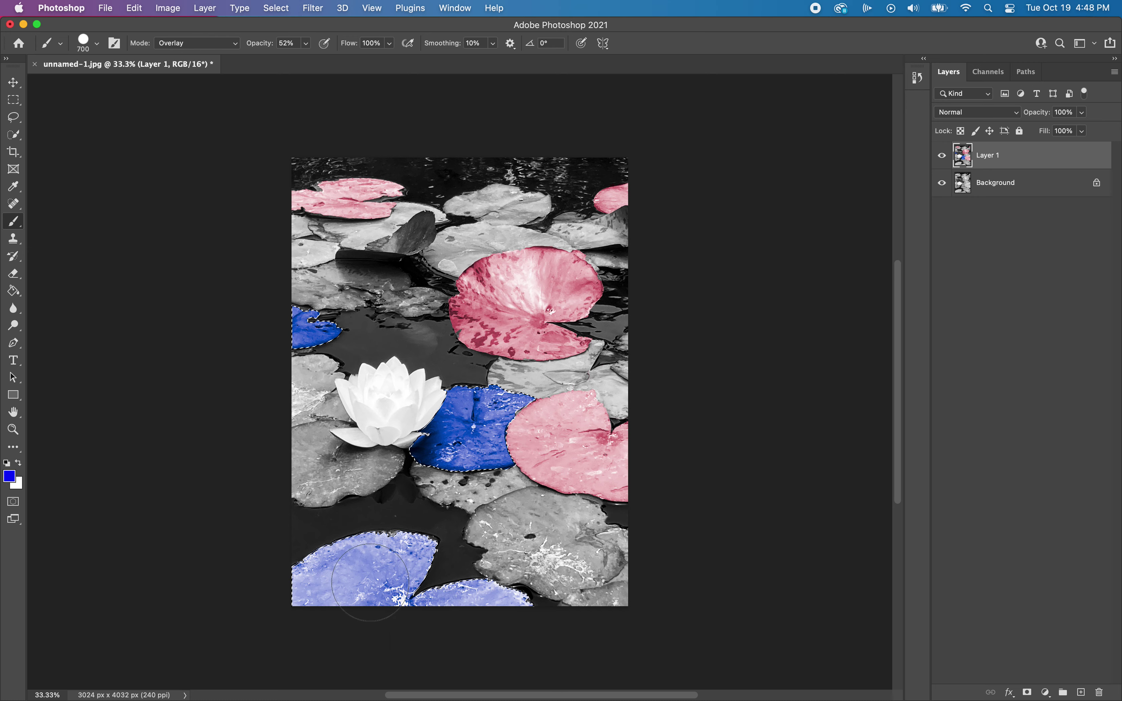
key("super+d")
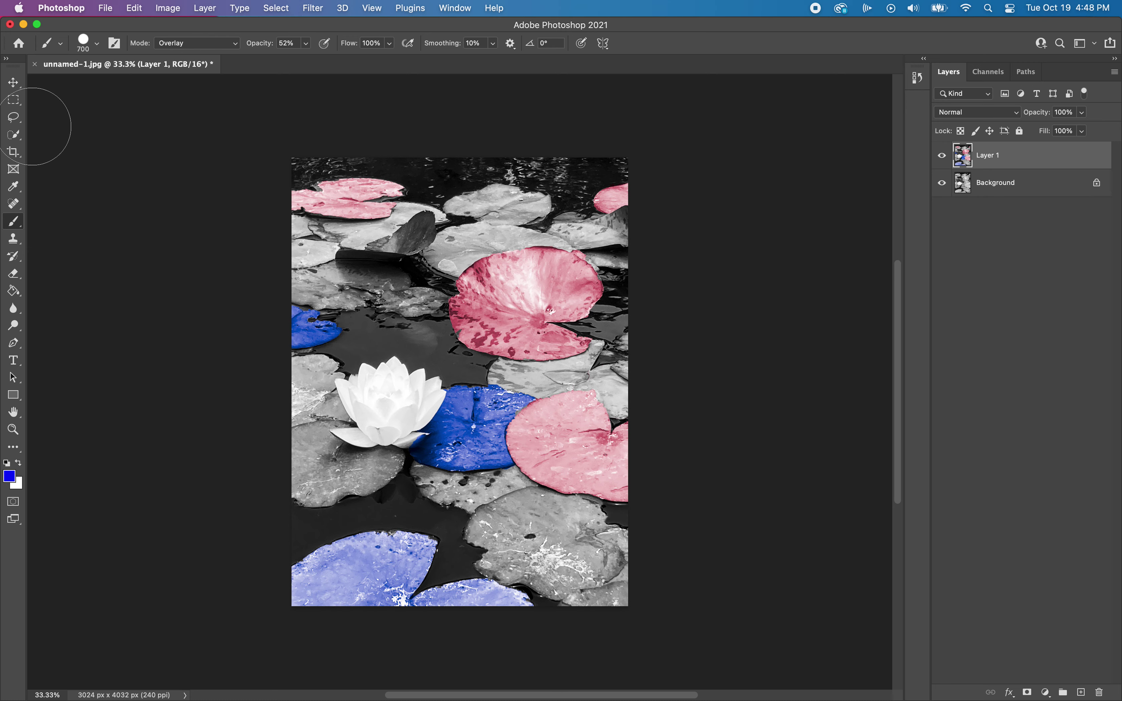
Step: Quick-select the grey top-centre pad and the grey pad below the large pink pad
left_click(14, 135)
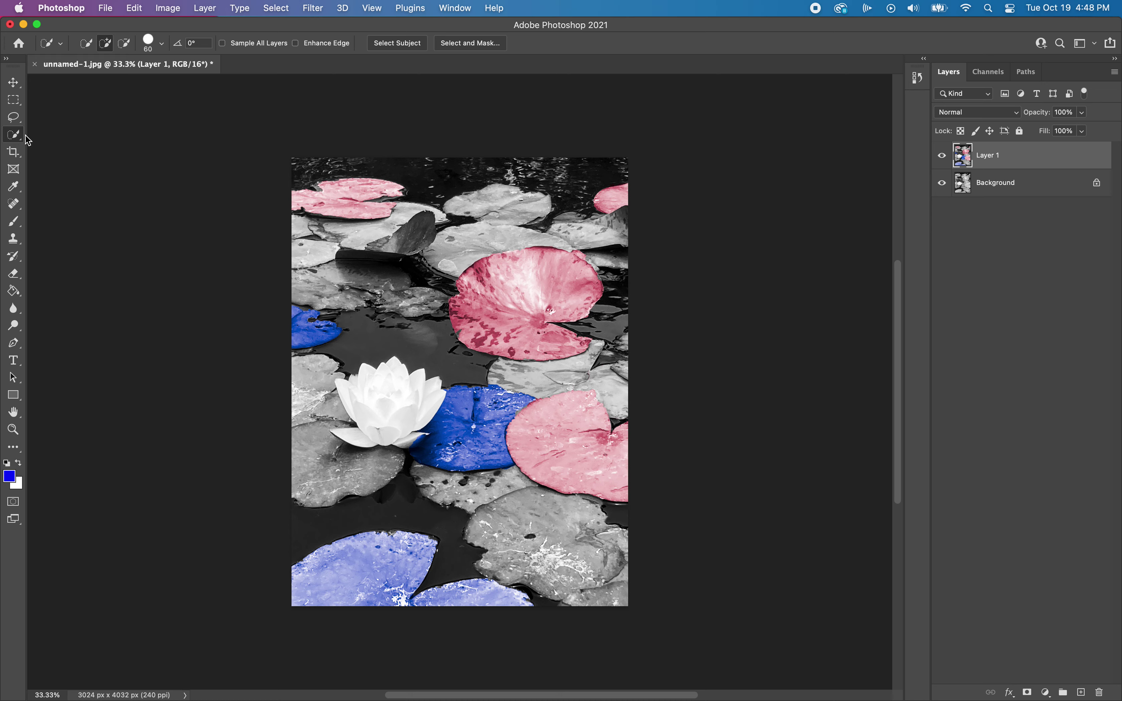
left_click(516, 192)
mouse_move(598, 346)
left_mouse_down()
mouse_move(574, 365)
mouse_move(514, 373)
mouse_move(579, 377)
mouse_move(603, 399)
mouse_move(615, 373)
left_mouse_up()
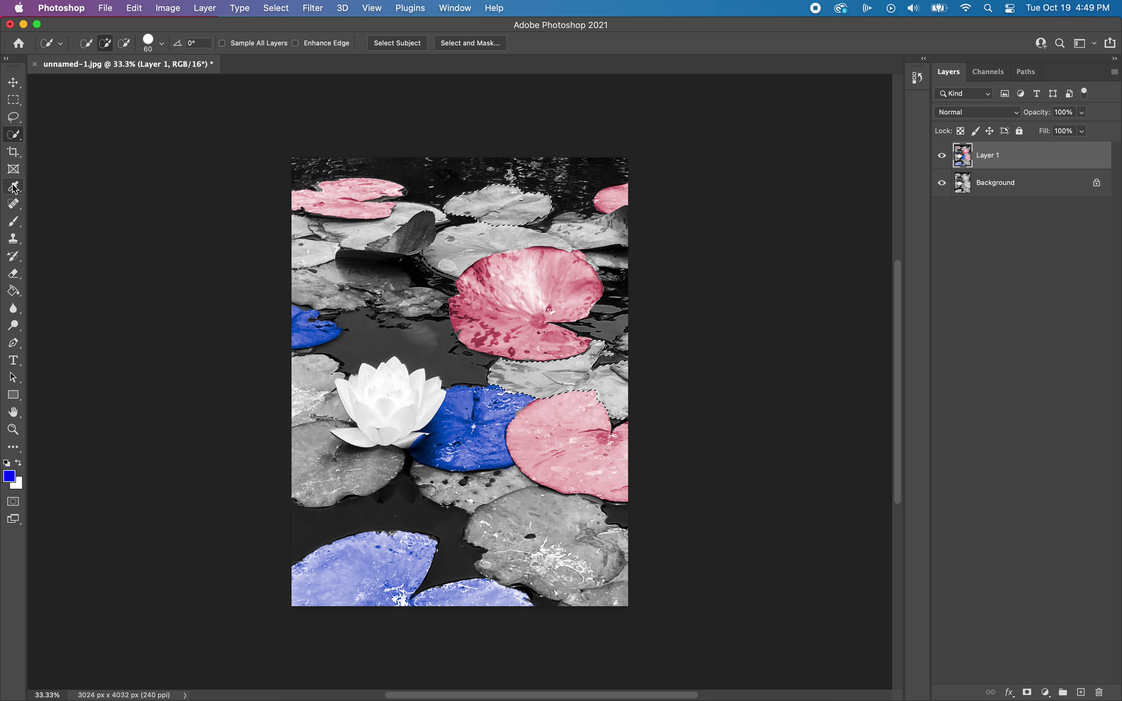
left_click(14, 222)
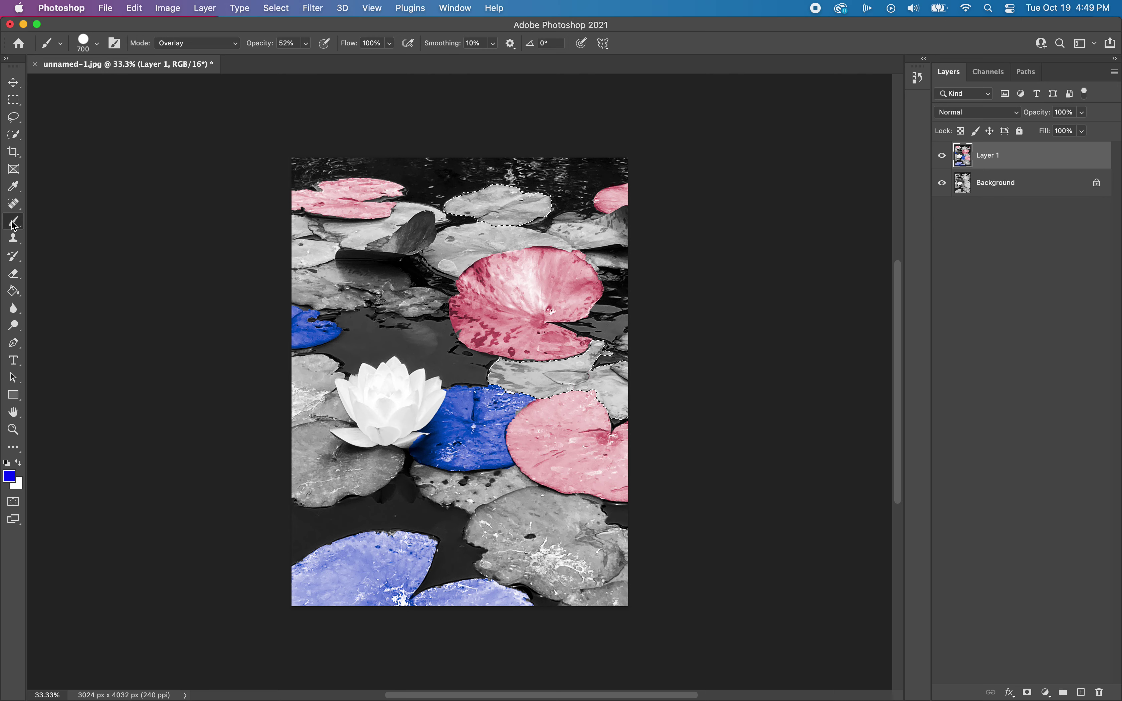
Step: Set the foreground painting colour to yellow
left_click(9, 476)
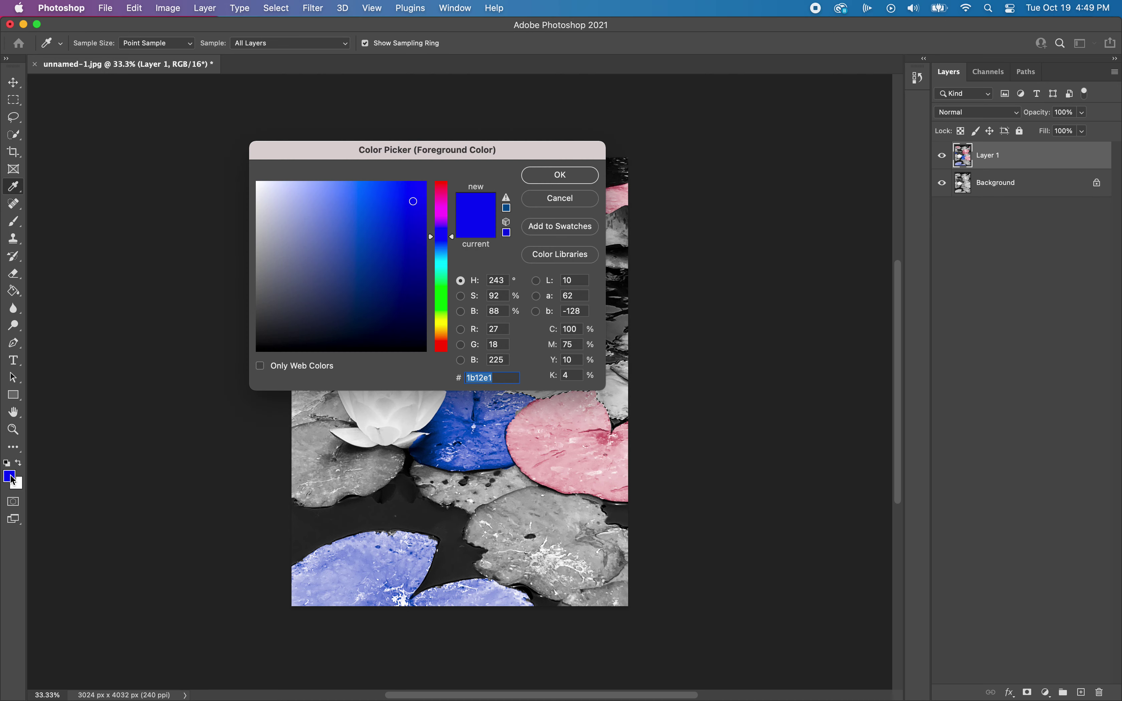
left_click(442, 320)
left_click(560, 176)
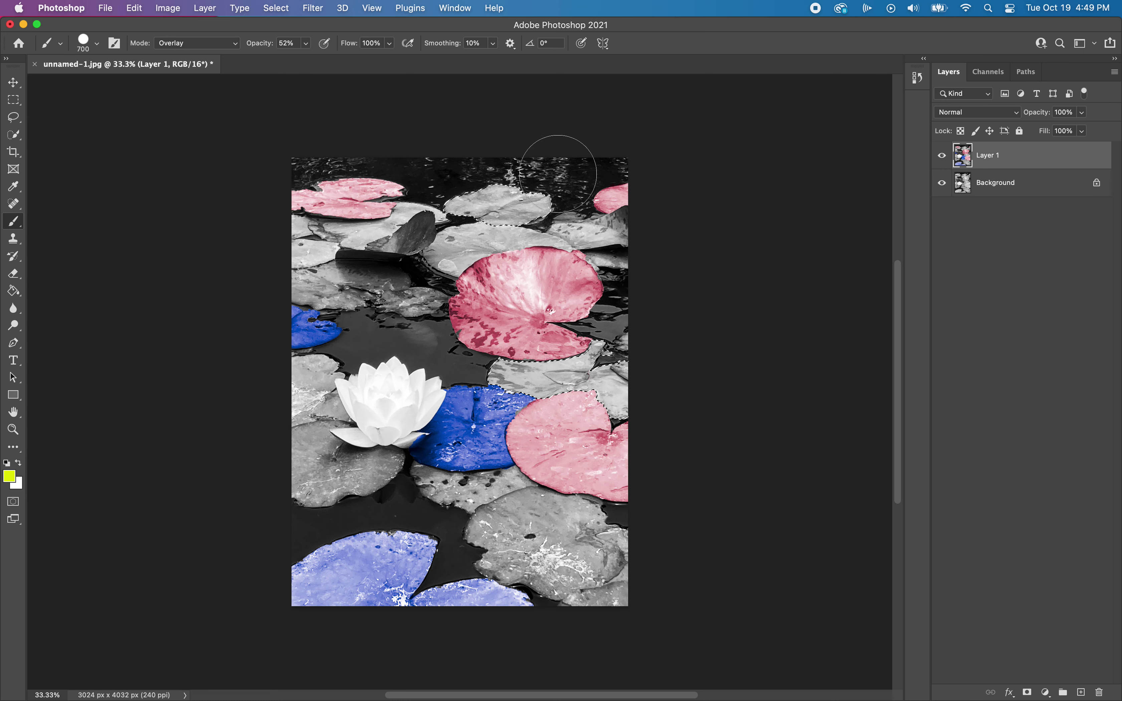
Step: Paint the two selected grey lily pads yellow with the Overlay brush
mouse_move(607, 371)
left_mouse_down()
mouse_move(549, 361)
mouse_move(510, 375)
mouse_move(519, 371)
left_mouse_up()
mouse_move(519, 199)
left_mouse_down()
mouse_move(434, 199)
mouse_move(522, 190)
left_mouse_up()
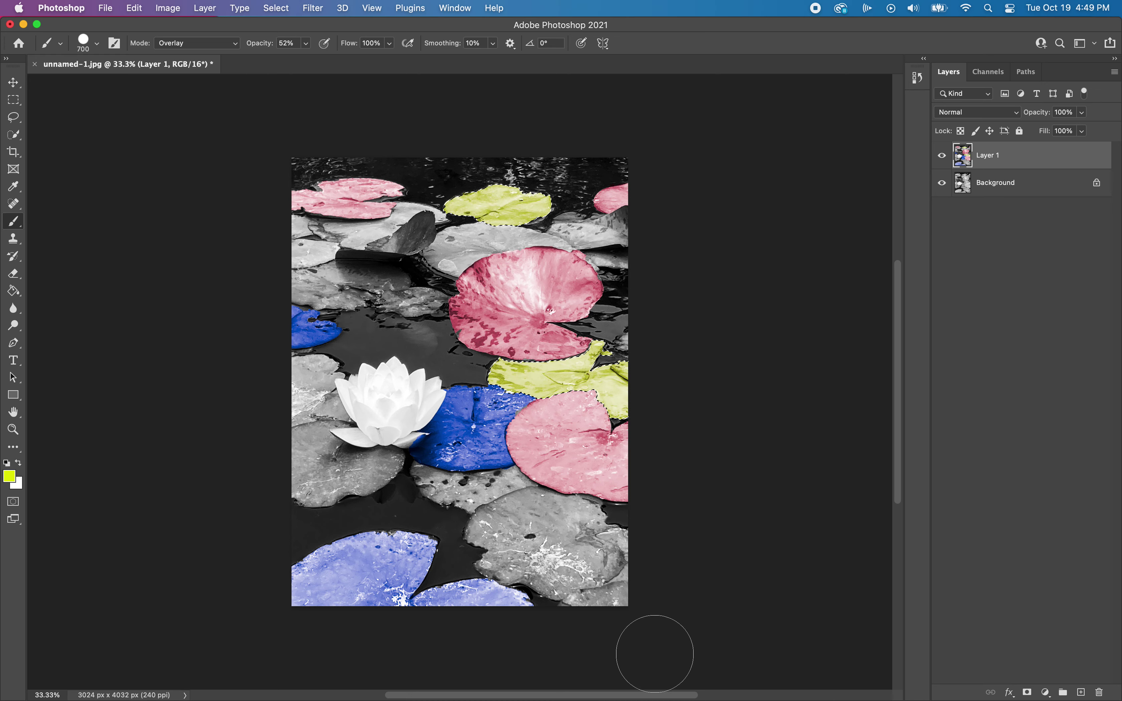
left_click(15, 135)
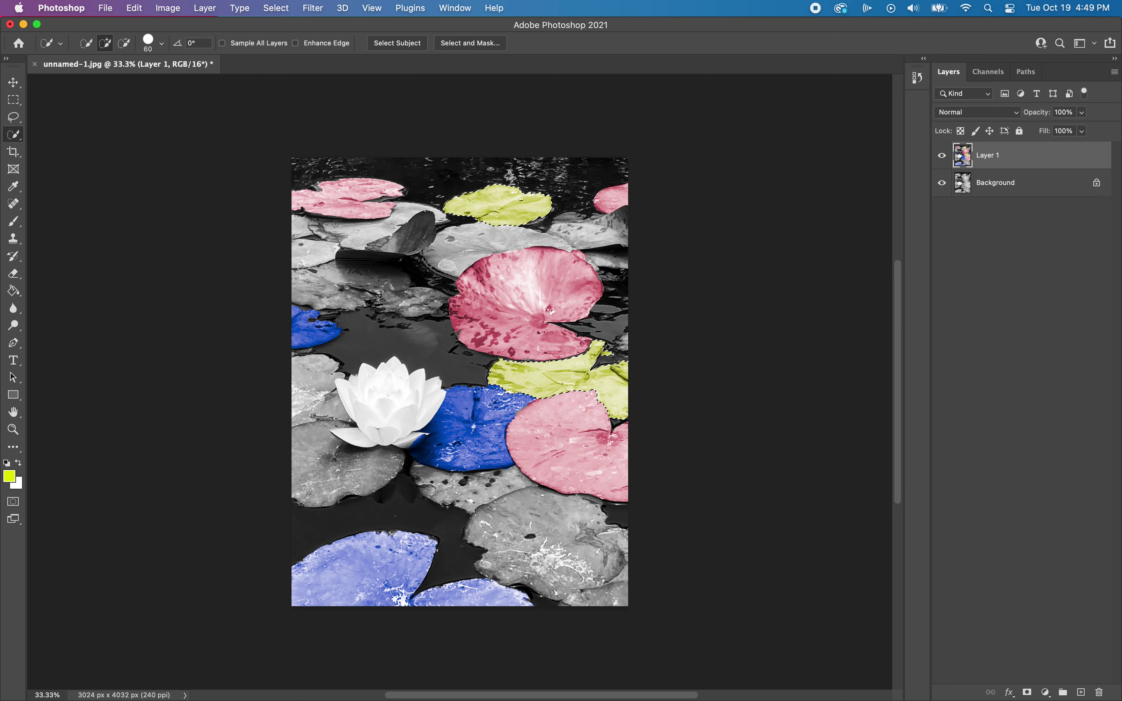
Step: Quick-select the grey pad beneath the top-left pink pad and brush it yellow
left_click_drag(335, 223, 343, 225)
left_click(14, 221)
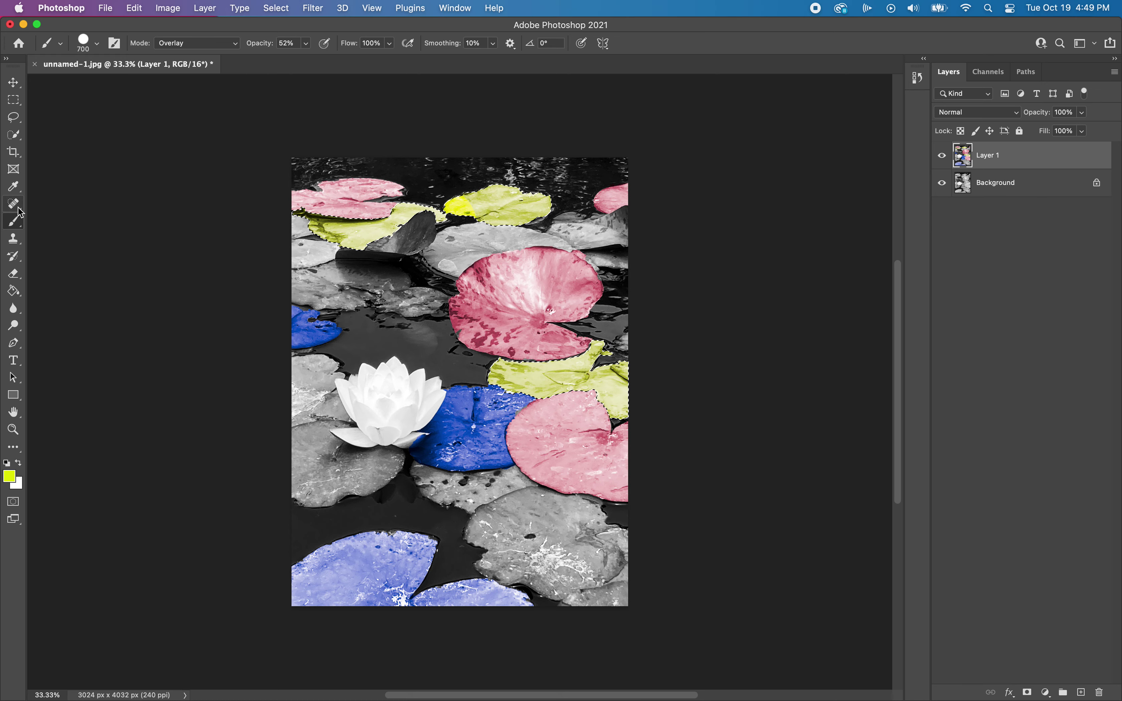
left_click(20, 135)
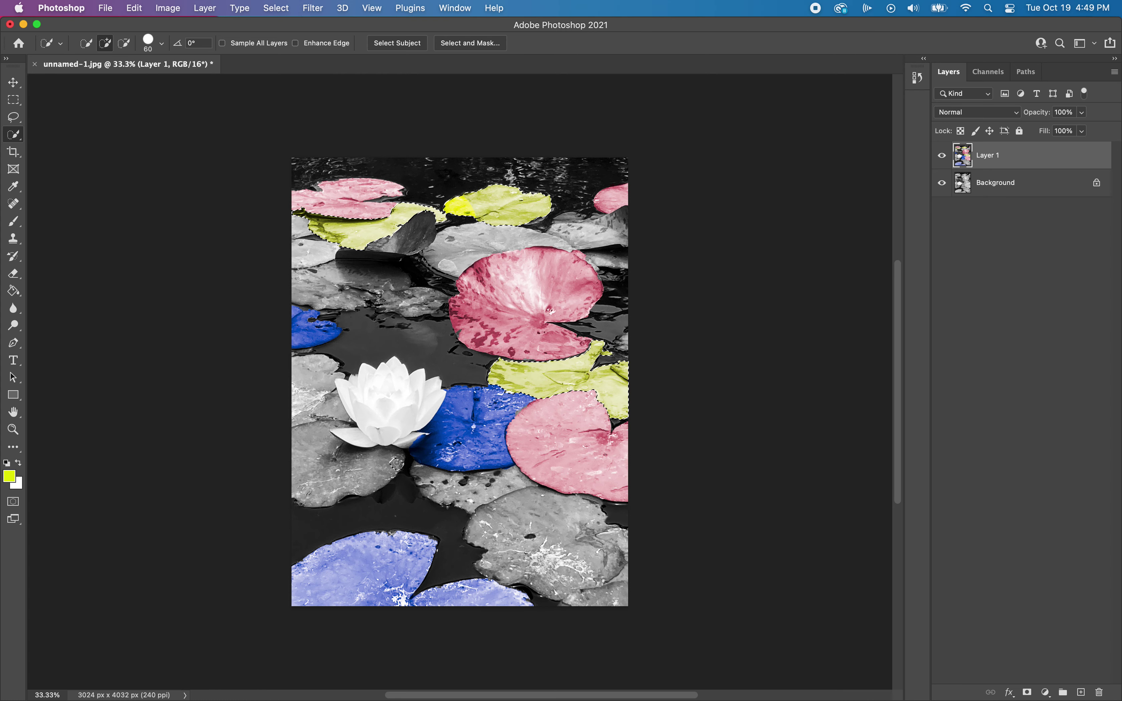
Step: Quick-select the grey pad left of the white lily and brush it yellow
left_click_drag(396, 463, 323, 465)
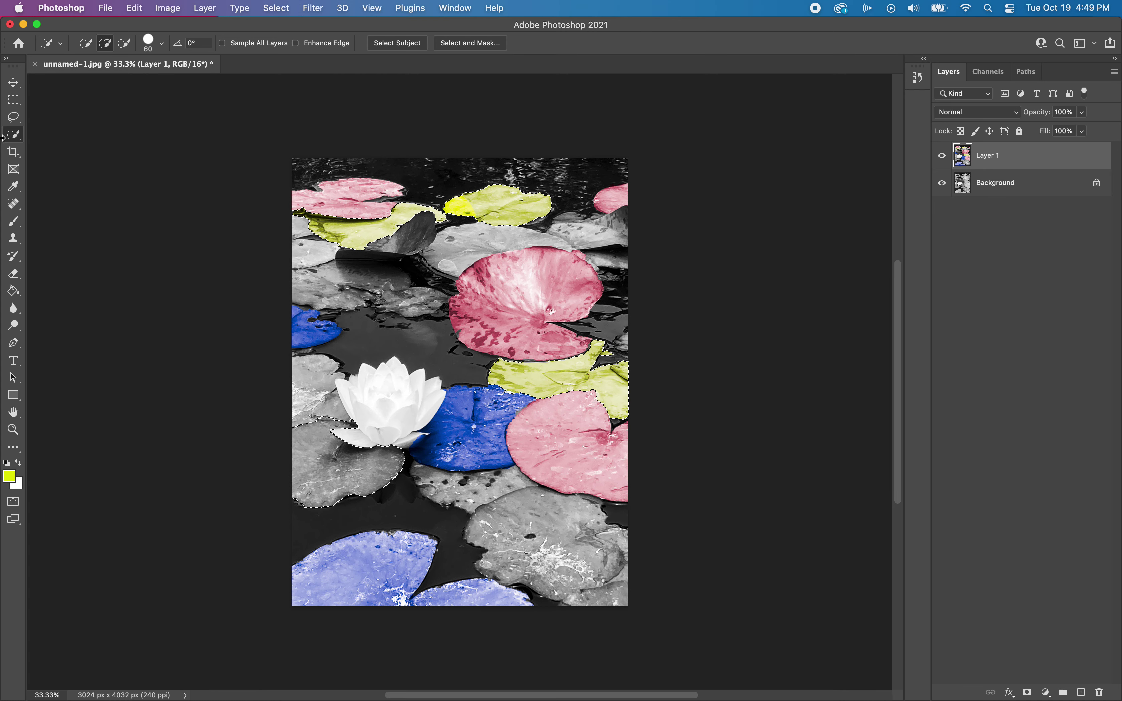
left_click(13, 221)
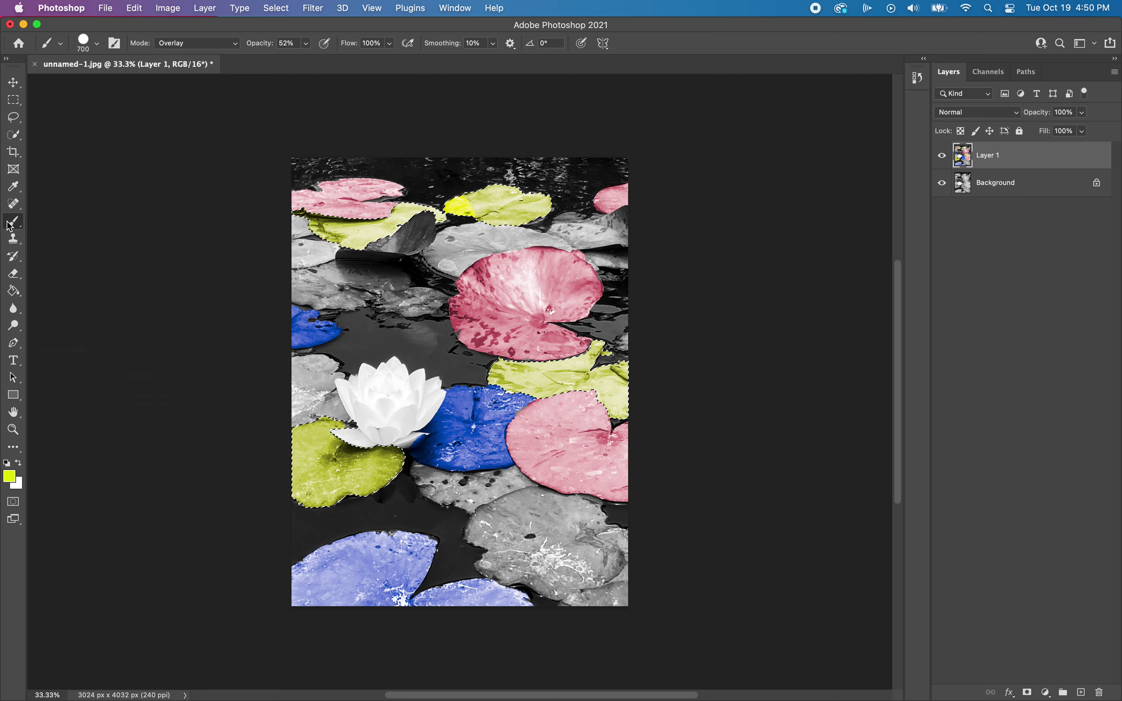
left_click(10, 474)
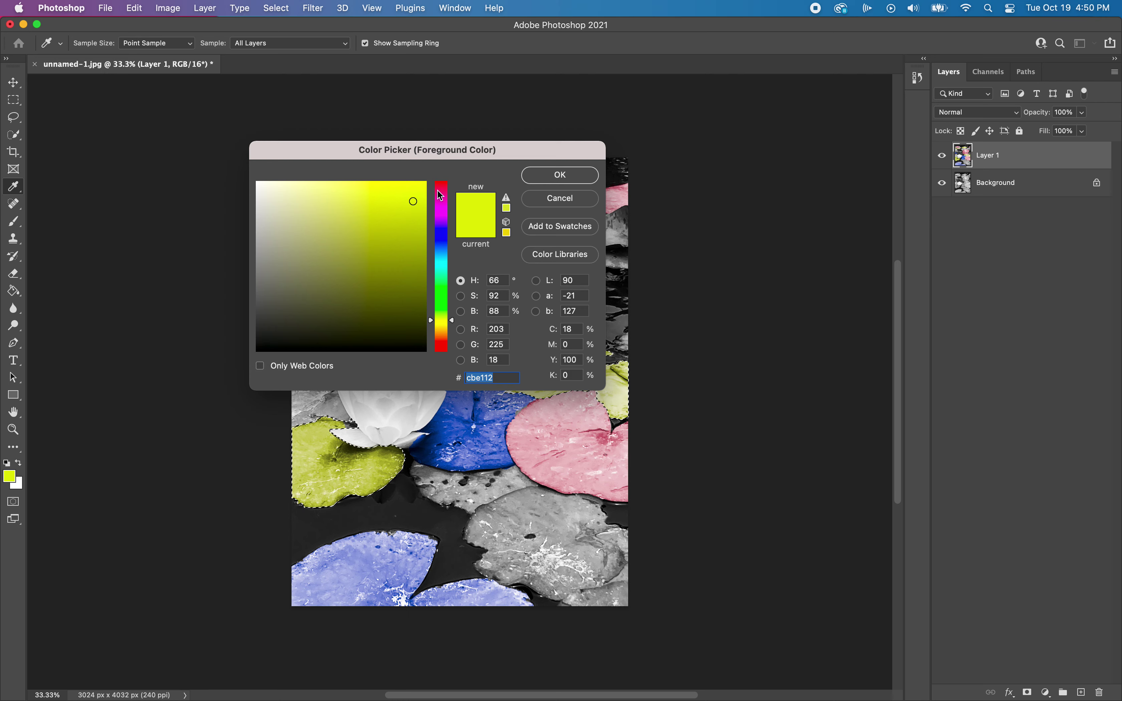
Step: Set the foreground painting colour to red
left_click(443, 351)
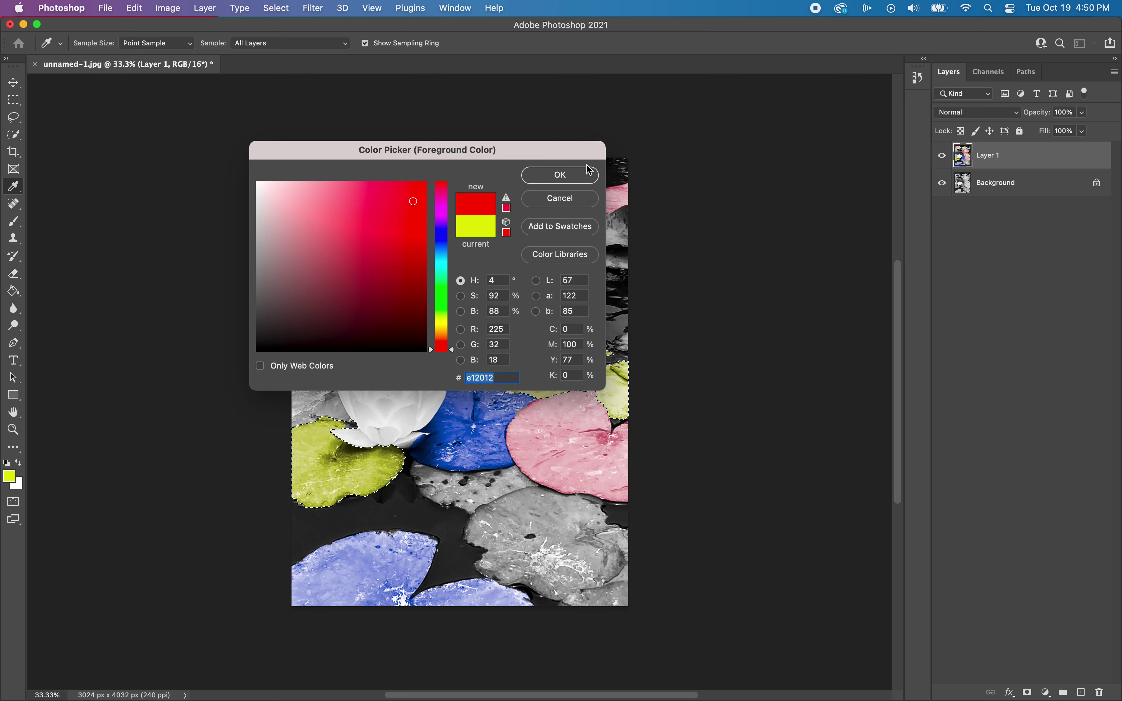
left_click(561, 175)
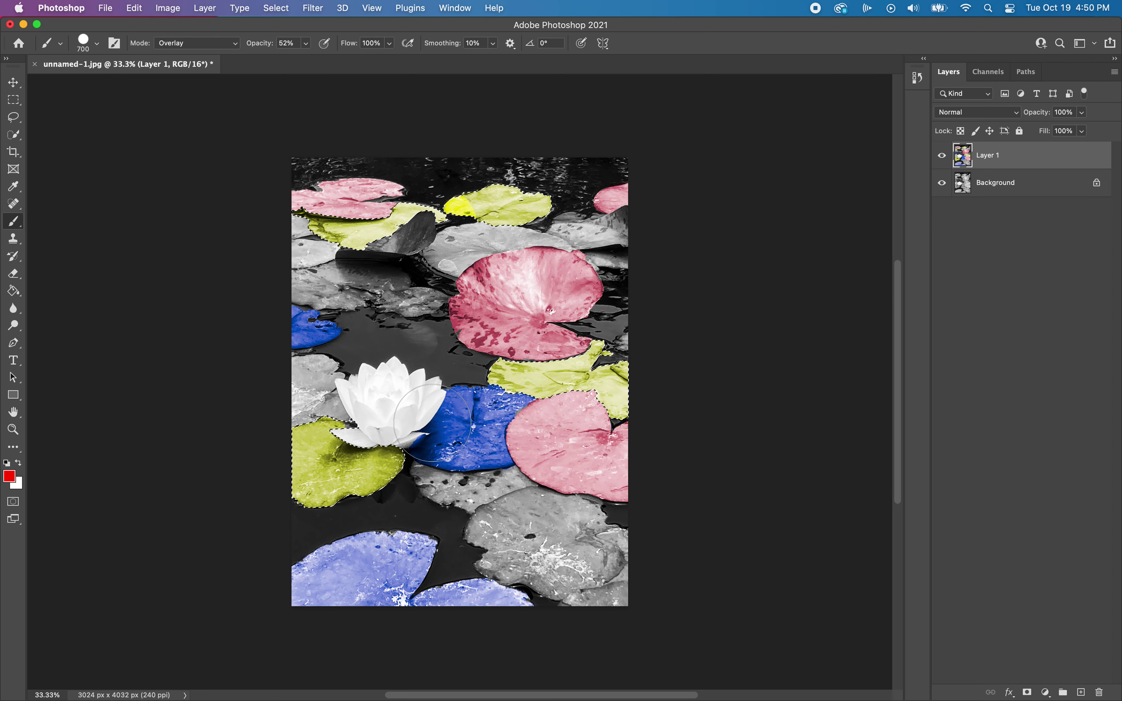
left_click(13, 135)
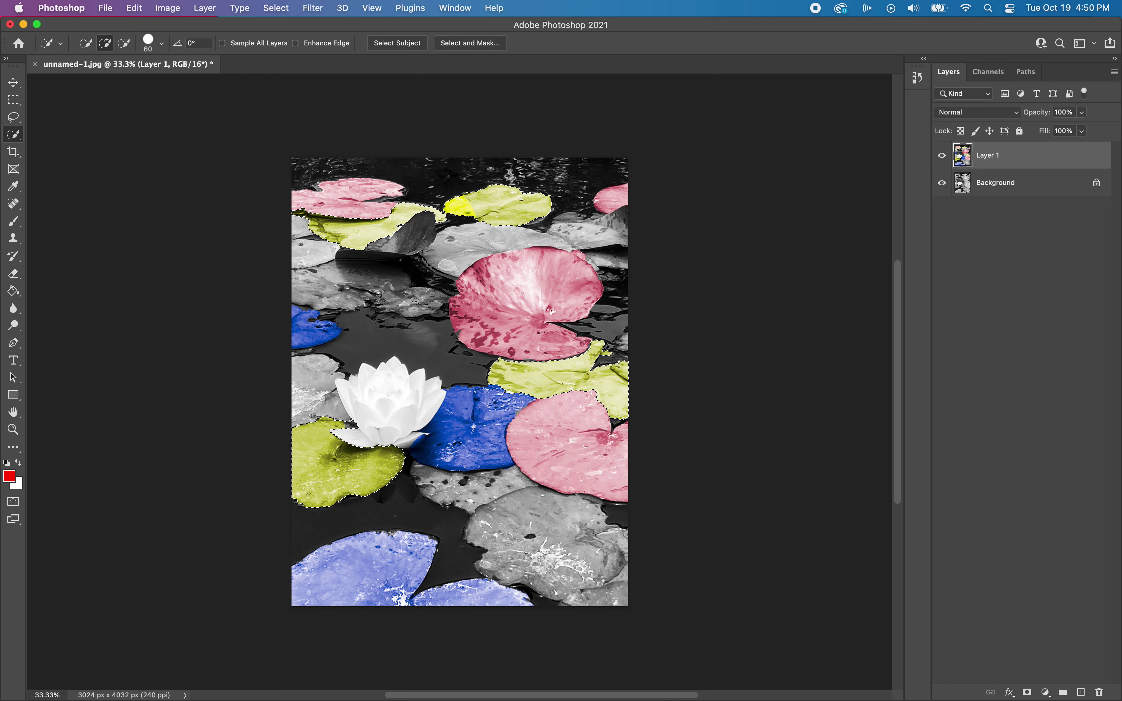
Step: Select the dark pad near the top, clear the selection, and set Quick Selection to subtract
left_click_drag(418, 240, 417, 232)
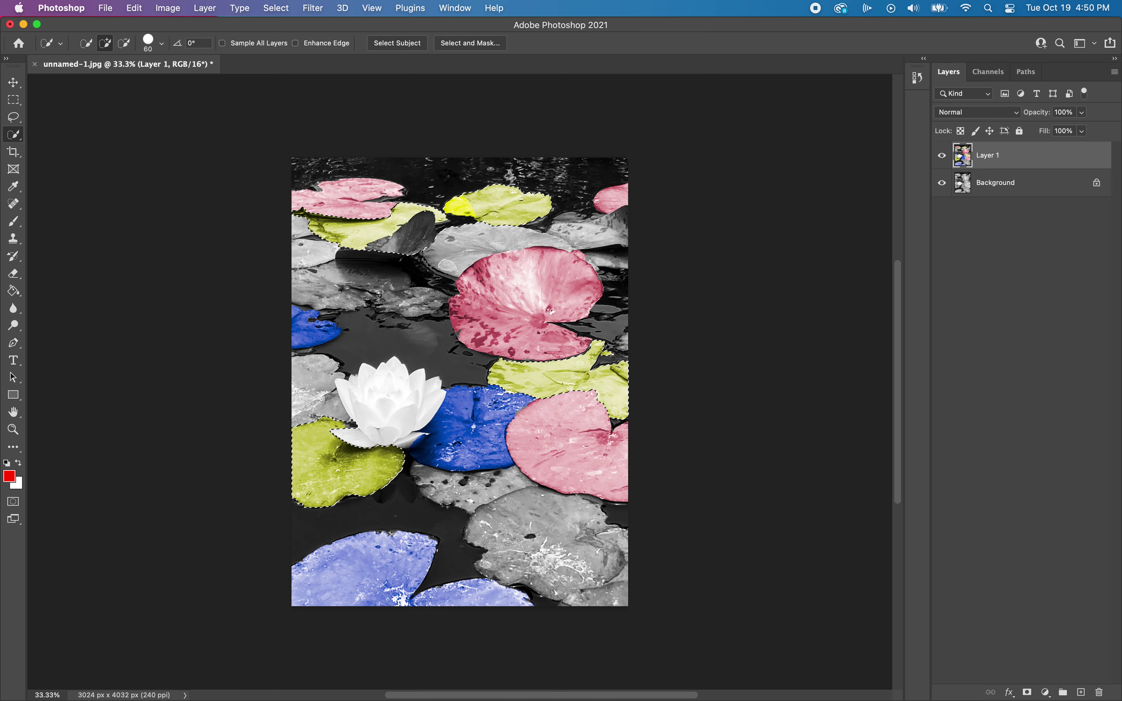
key("super+d")
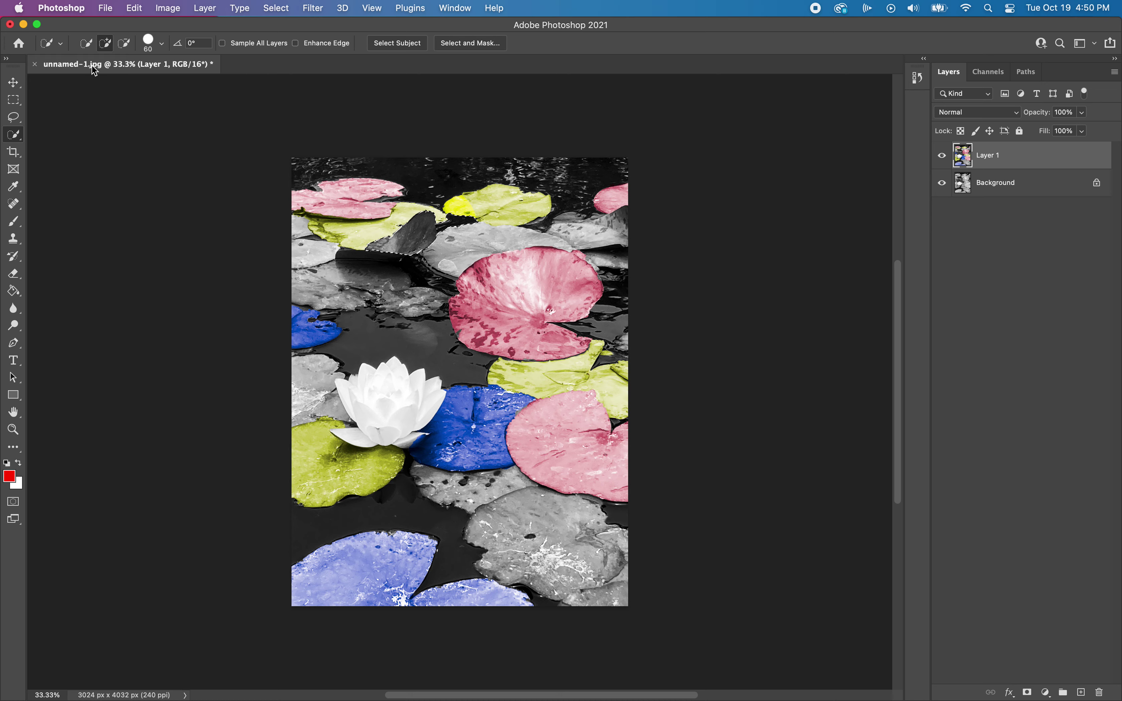
left_click(126, 43)
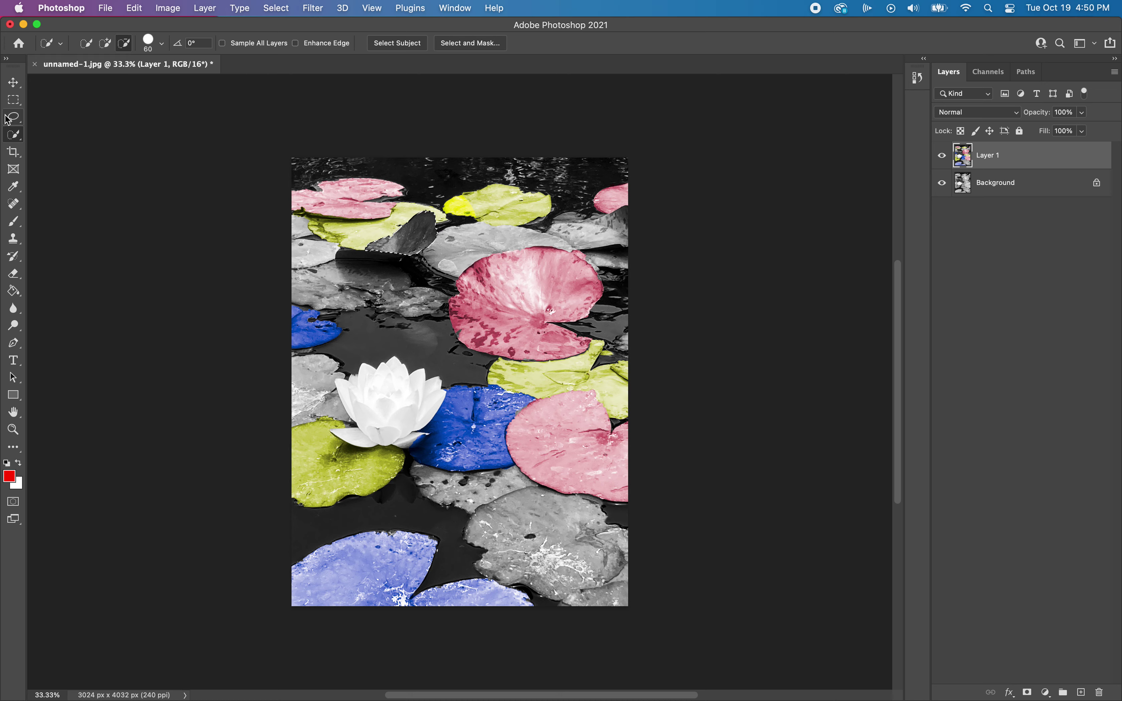
left_click(16, 219)
Step: Paint the selected dark lily pad near the top crimson with the red Overlay brush
left_click(372, 229)
mouse_move(371, 231)
left_mouse_down()
mouse_move(426, 237)
mouse_move(442, 221)
mouse_move(415, 247)
left_mouse_up()
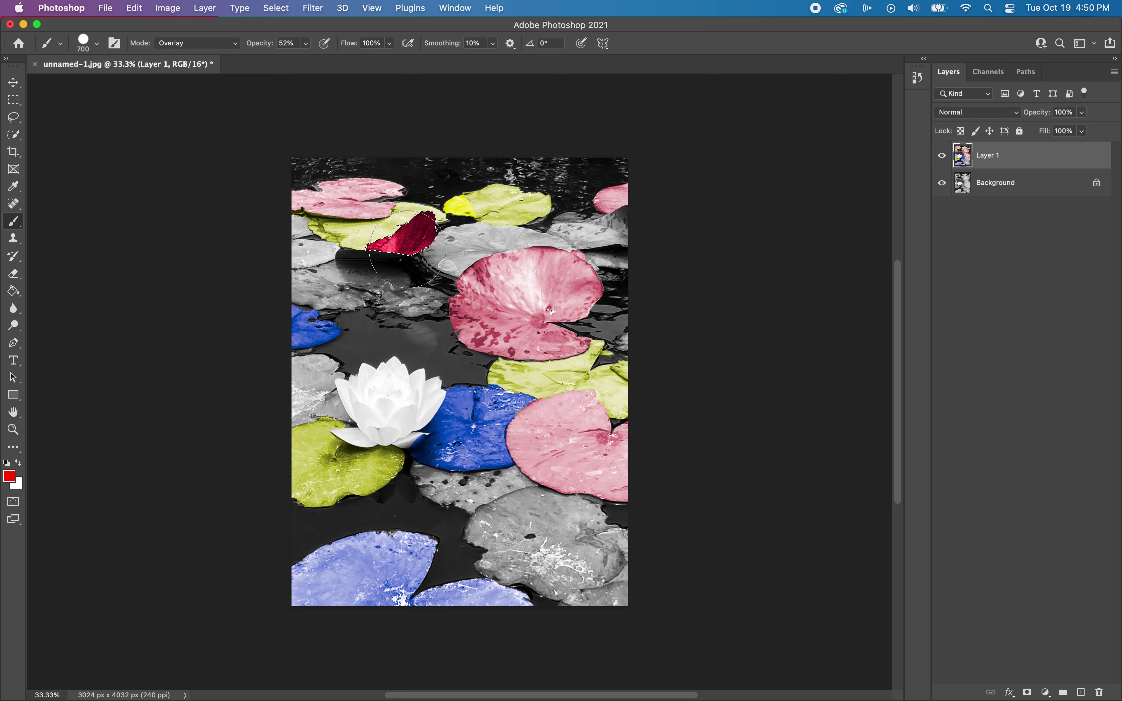